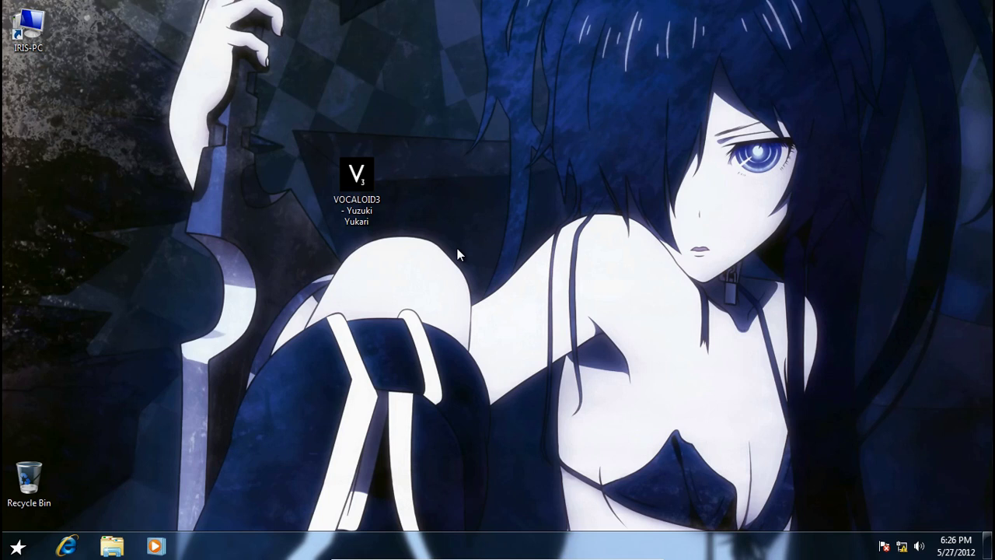
# Step: Check the VOCALOID3 - Yuzuki Yukari archive's properties, noting its 361 MB size, without changes
pyautogui.rightClick(349, 193)
pyautogui.click(495, 458)
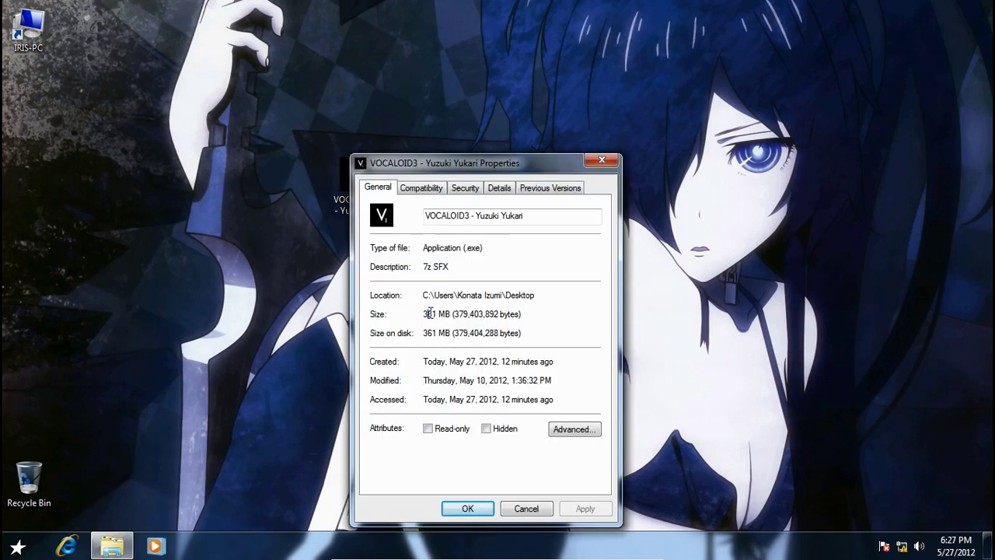
pyautogui.doubleClick(429, 313)
pyautogui.click(544, 509)
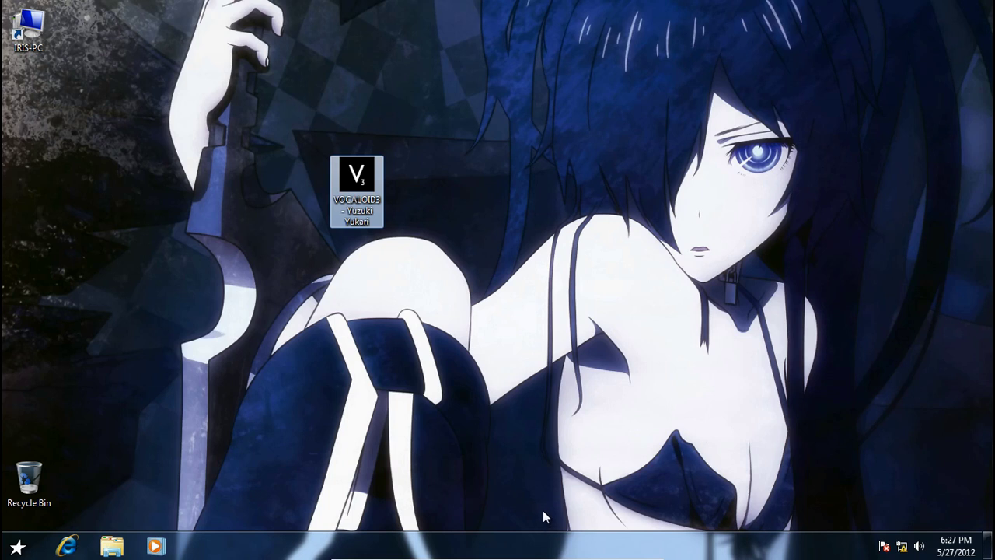
# Step: Run the self-extracting archive and extract it to the Desktop
pyautogui.rightClick(367, 185)
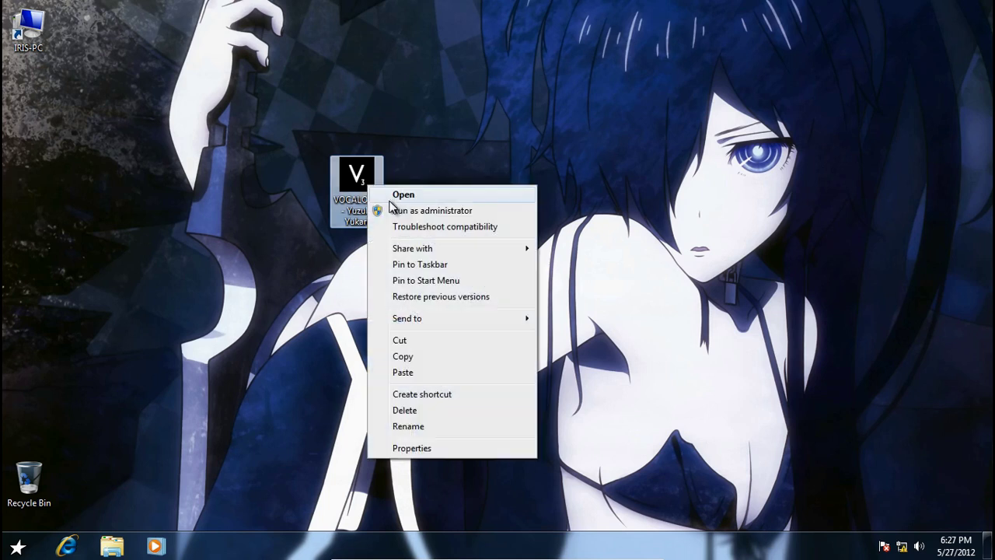
pyautogui.click(402, 196)
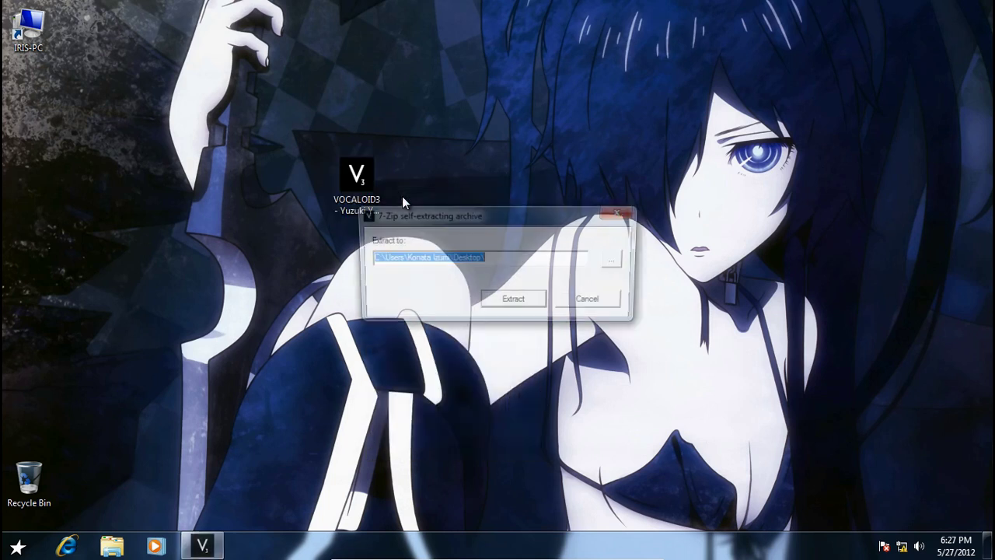
pyautogui.click(516, 300)
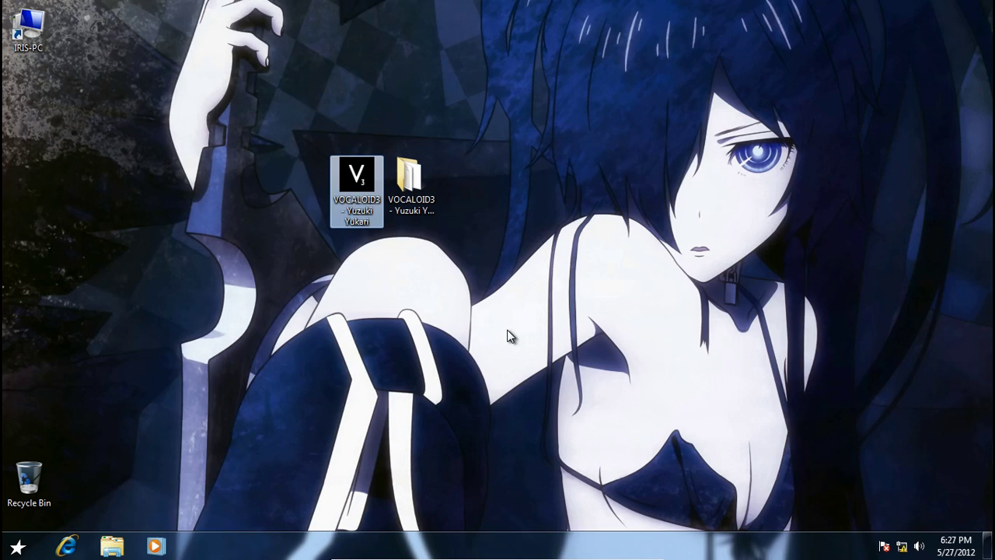
# Step: Open the extracted VOCALOID3 - Yuzuki Yukari folder and select VOCALOID3 Setup
pyautogui.doubleClick(421, 178)
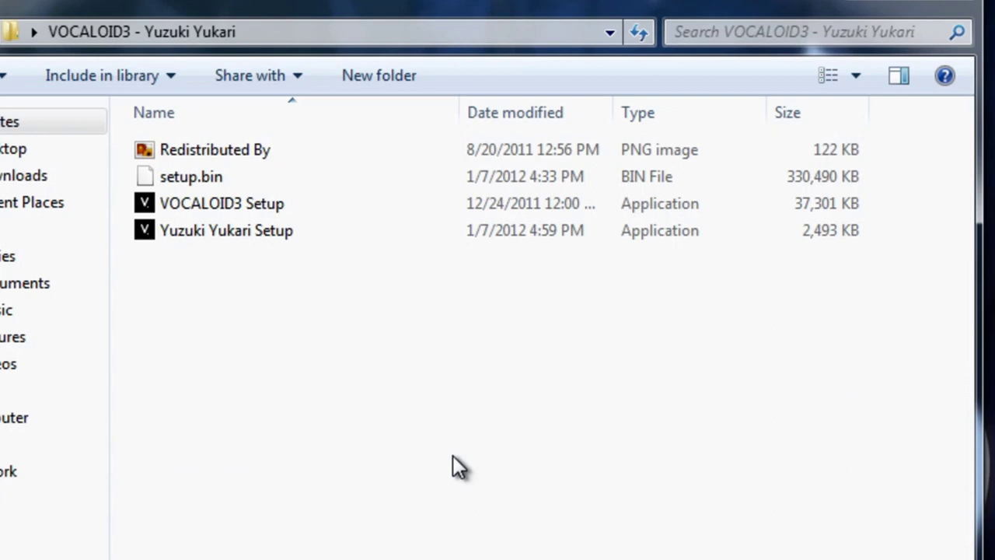
pyautogui.click(242, 208)
# Step: Launch VOCALOID3 Setup, step forward to the install location page, then back to Welcome
pyautogui.doubleClick(242, 210)
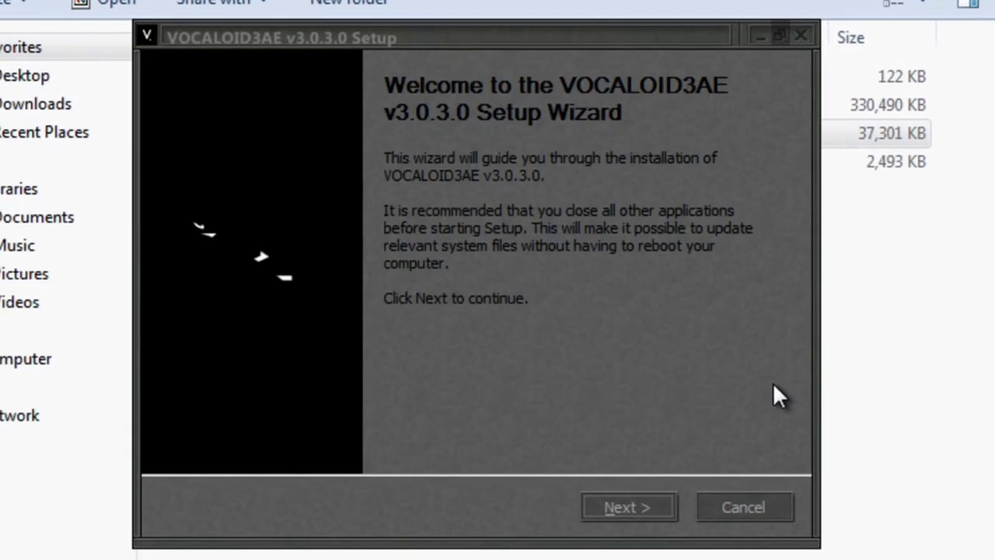
pyautogui.click(634, 508)
pyautogui.click(541, 510)
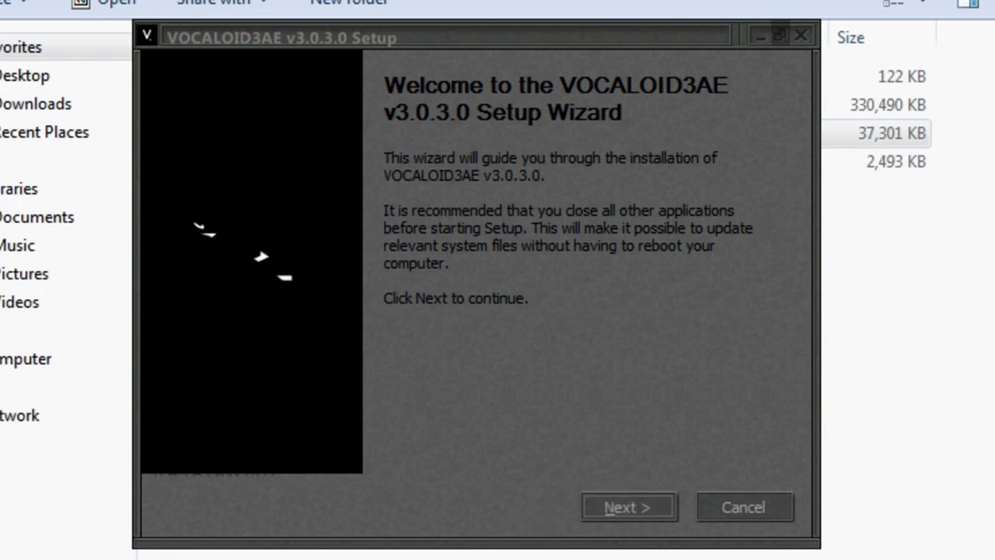
# Step: Change the destination folder from VOCALOID3AE to C:\Program Files\VOCALOID3
pyautogui.click(653, 505)
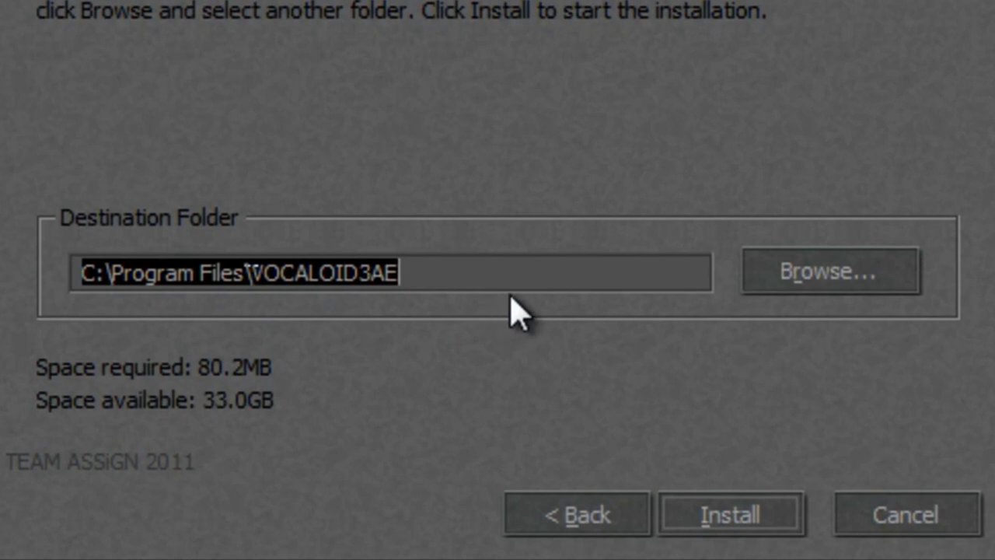
pyautogui.moveTo(373, 274); pyautogui.dragTo(555, 306)
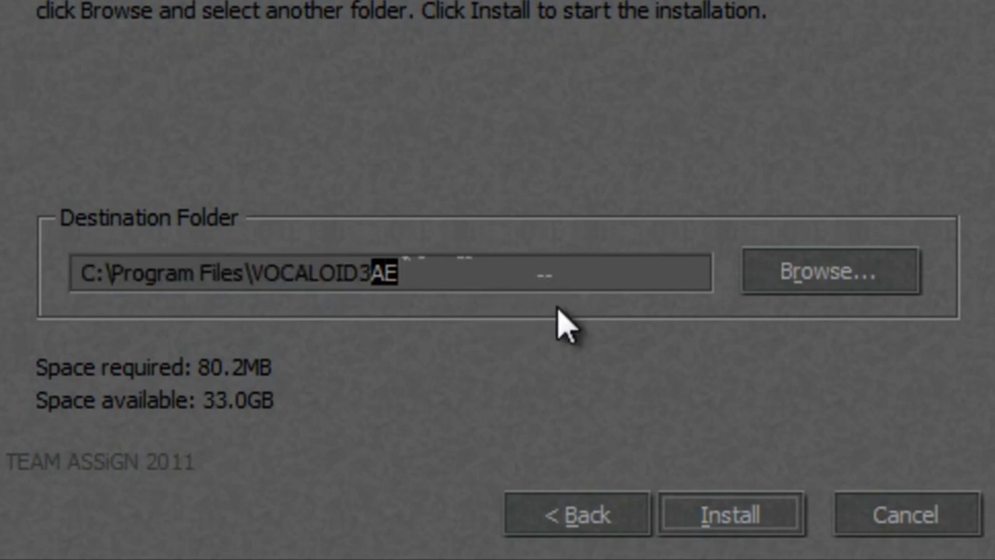
pyautogui.press('BackSpace')
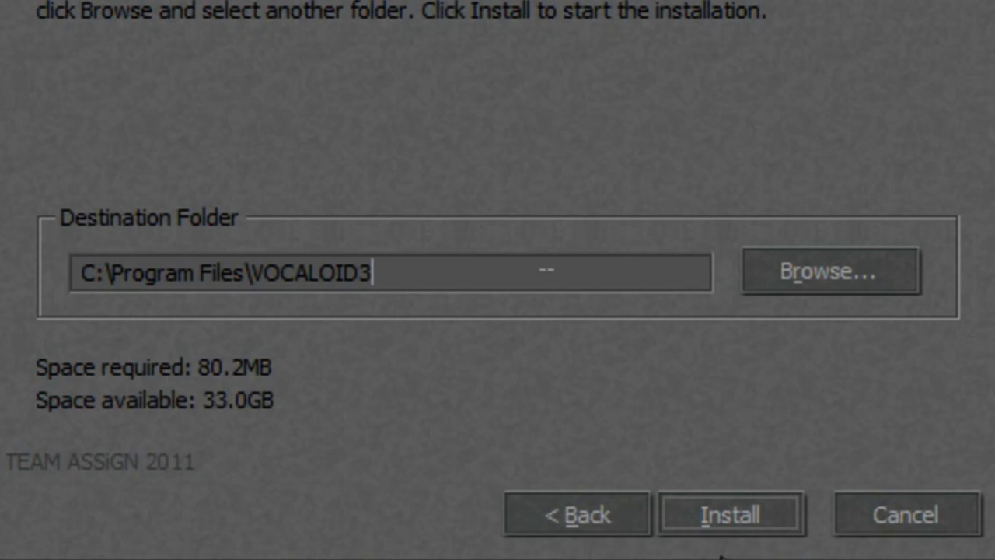
# Step: Install VOCALOID3AE, finish the wizard, and dismiss the TEAM ASSiGN message
pyautogui.click(742, 510)
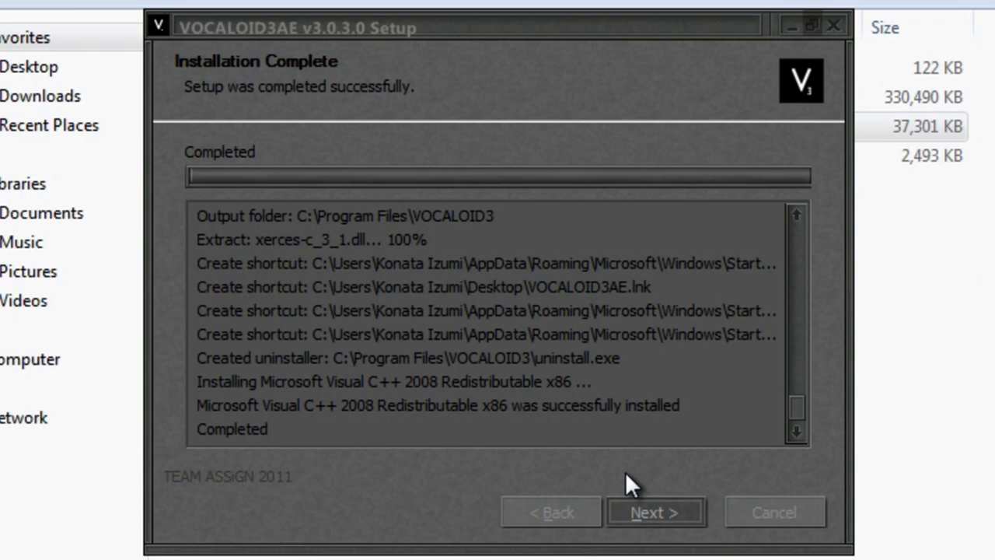
pyautogui.click(648, 510)
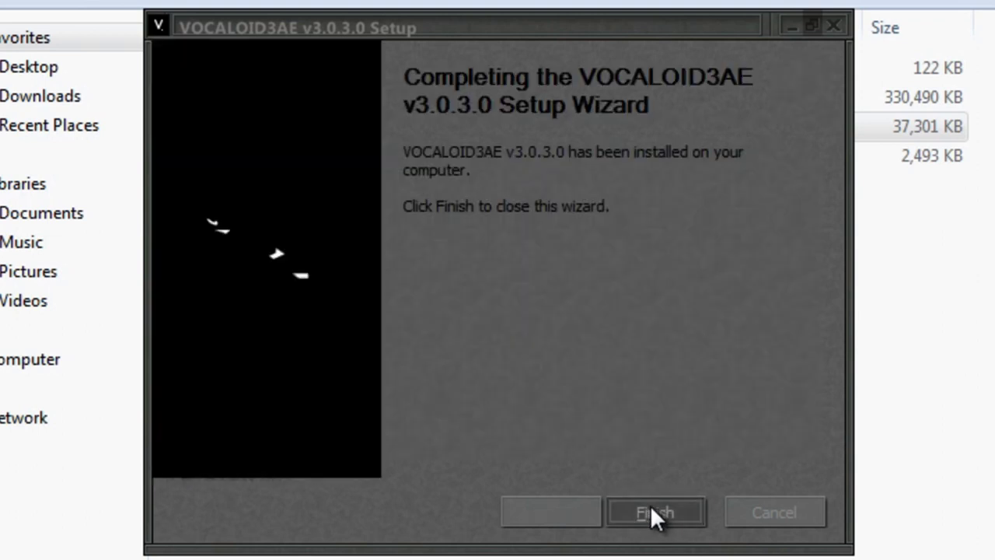
pyautogui.click(651, 509)
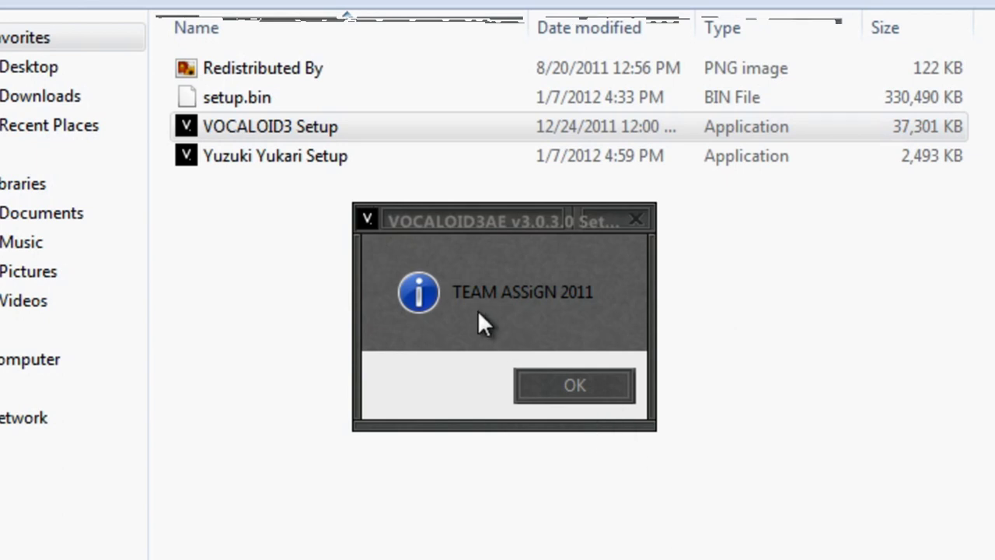
pyautogui.click(575, 385)
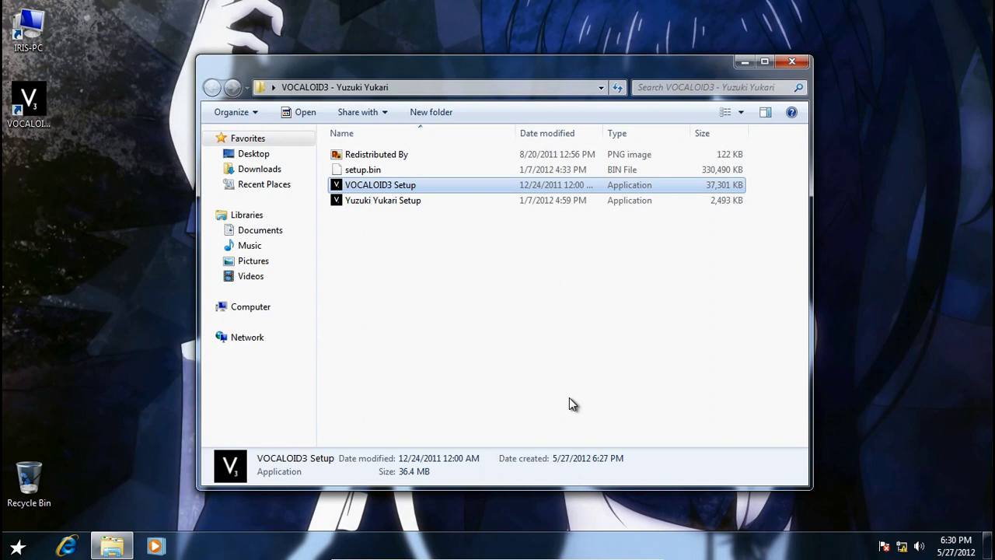
pyautogui.click(129, 549)
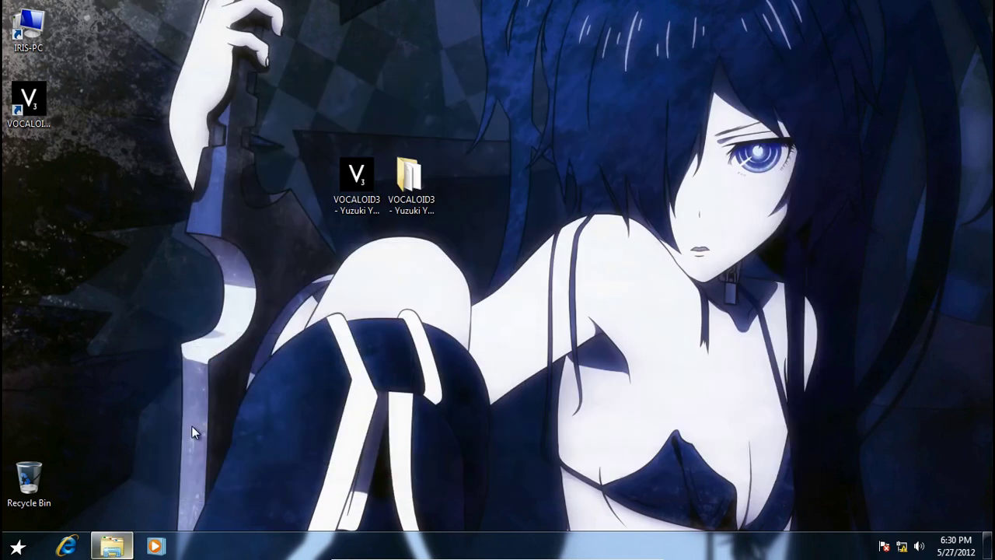
pyautogui.rightClick(41, 102)
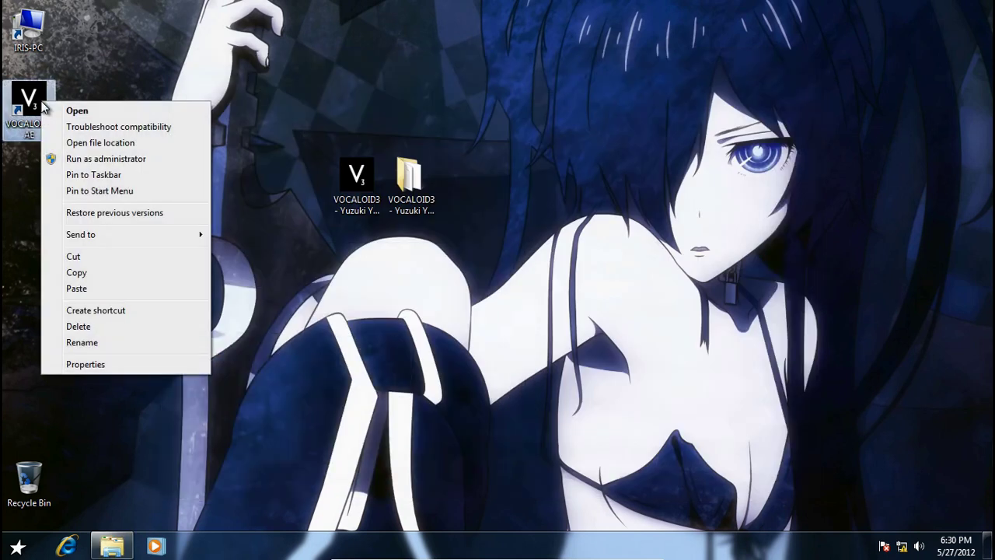
pyautogui.click(67, 110)
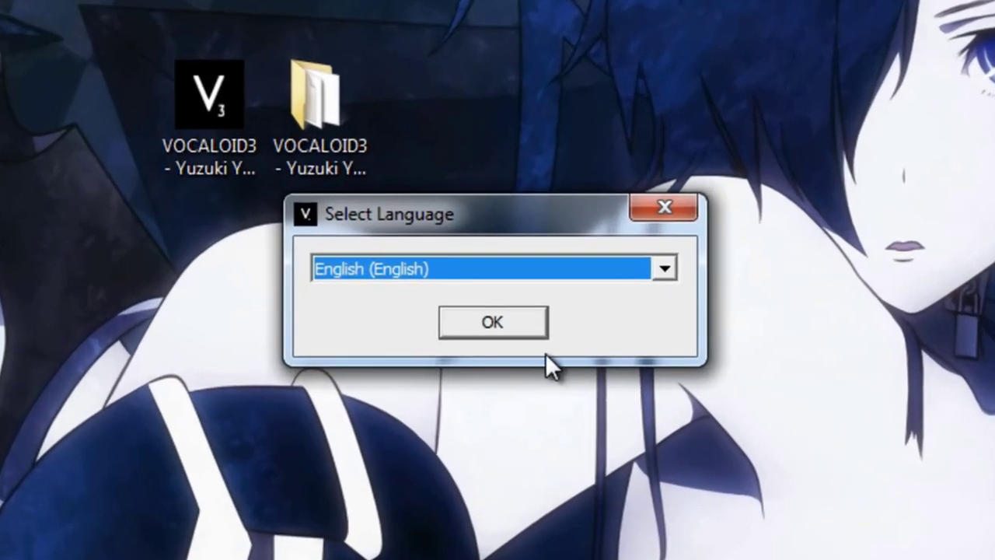
pyautogui.click(505, 322)
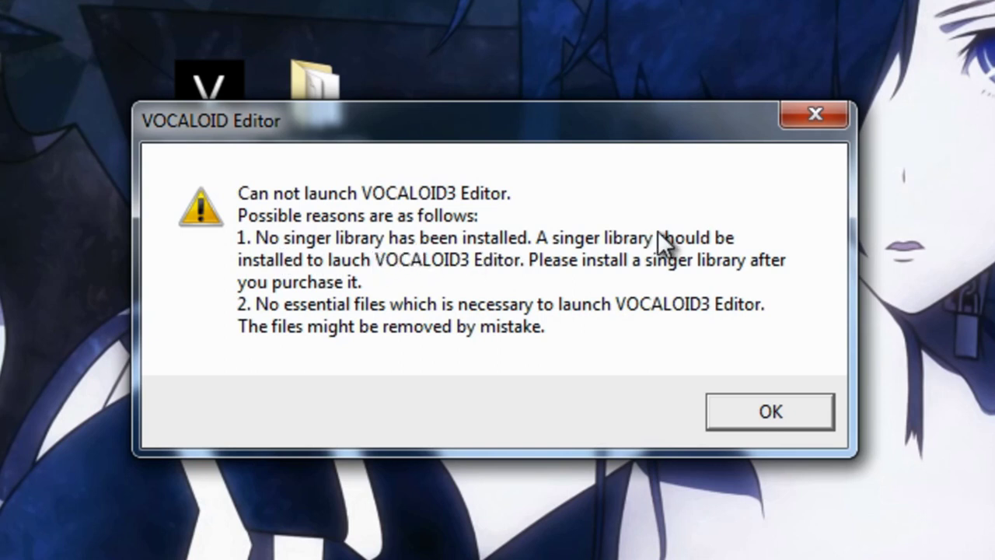
pyautogui.click(765, 408)
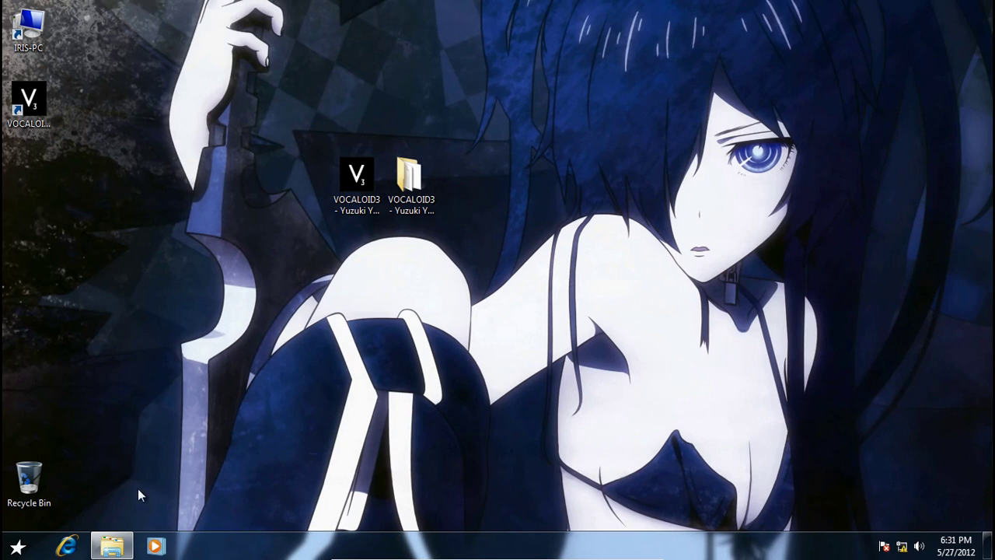
# Step: Launch the Yuzuki Yukari library installer and advance to the install folder page
pyautogui.click(111, 546)
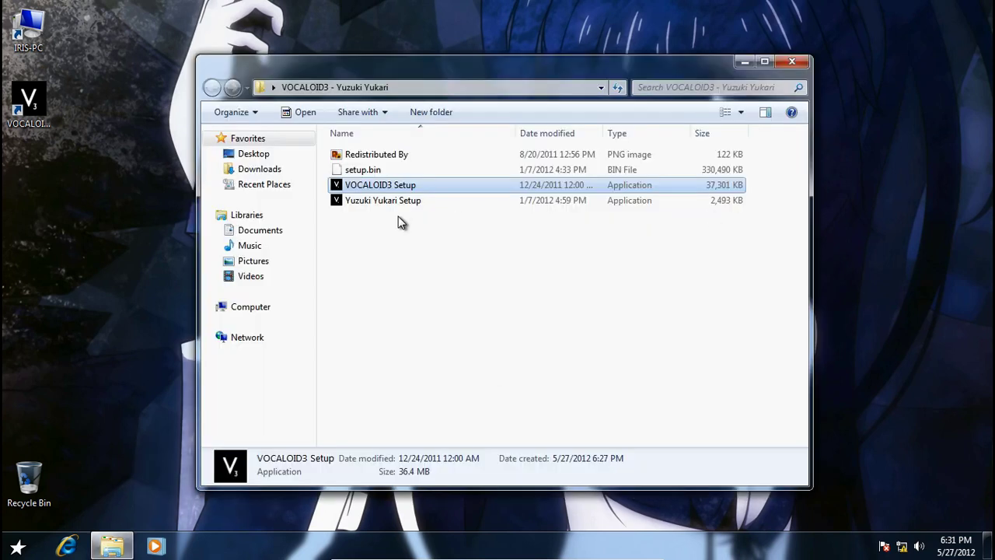
pyautogui.moveTo(393, 199)
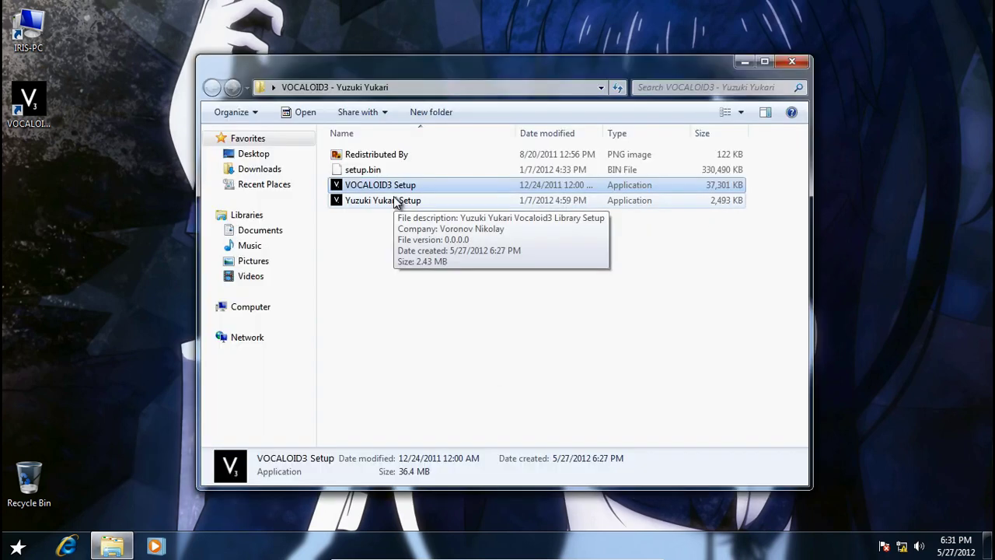
pyautogui.doubleClick(395, 200)
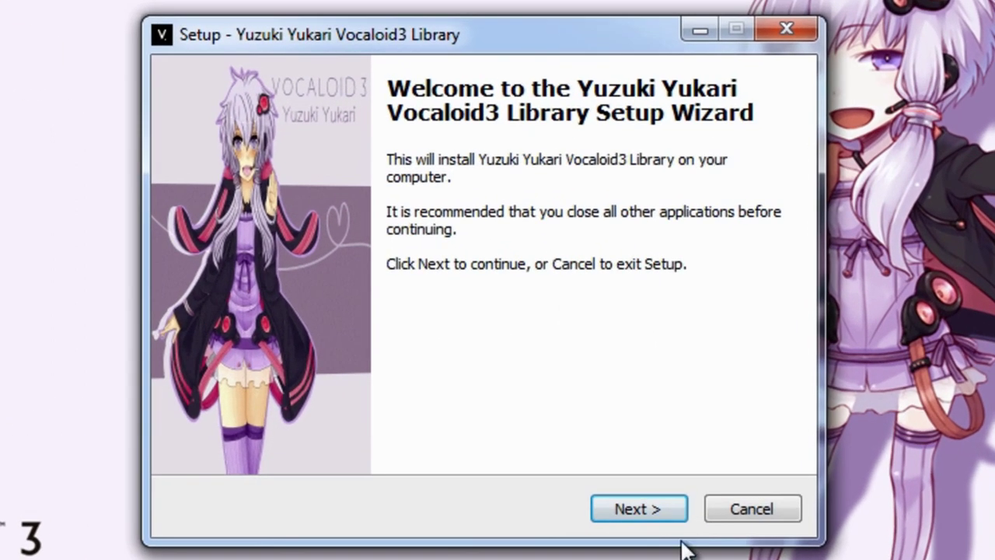
pyautogui.click(635, 511)
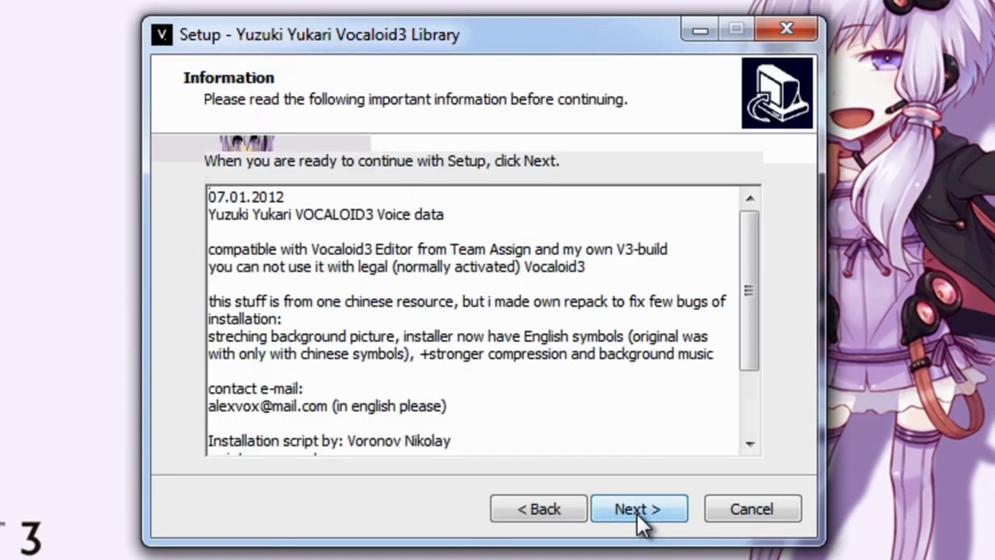
pyautogui.click(636, 511)
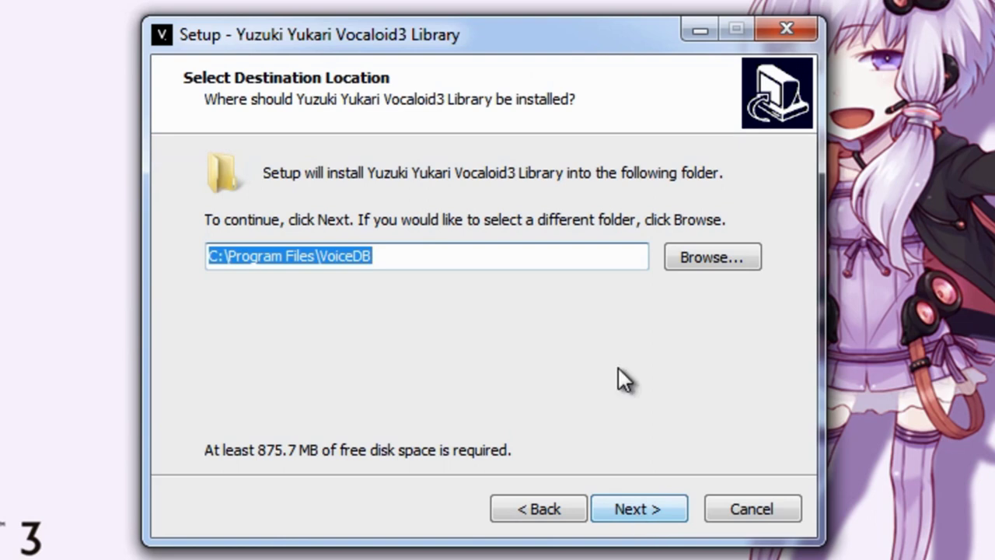
# Step: Browse to Program Files\VOCALOID3 so the install folder becomes C:\Program Files\VOCALOID3\VoiceDB
pyautogui.moveTo(215, 255); pyautogui.dragTo(428, 261)
pyautogui.click(440, 263)
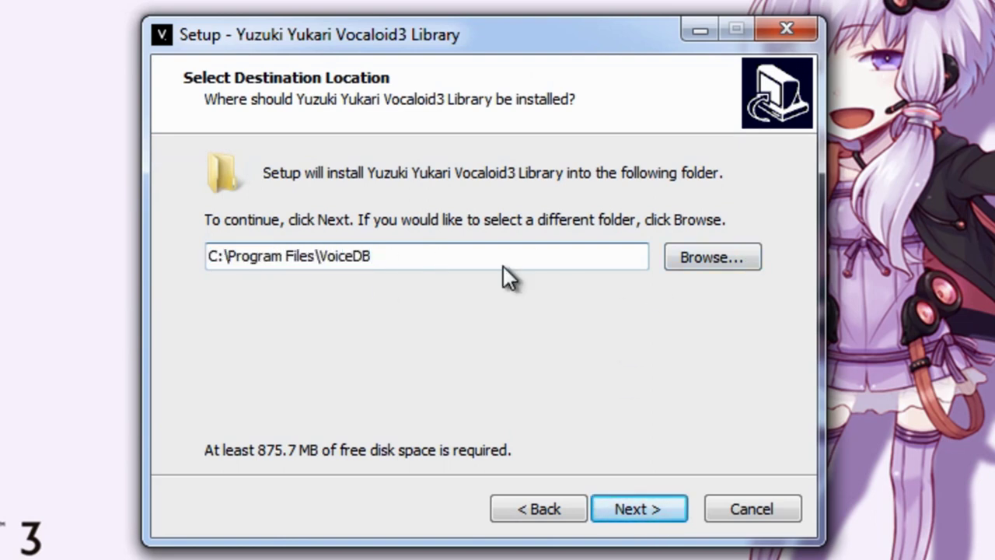
pyautogui.click(699, 260)
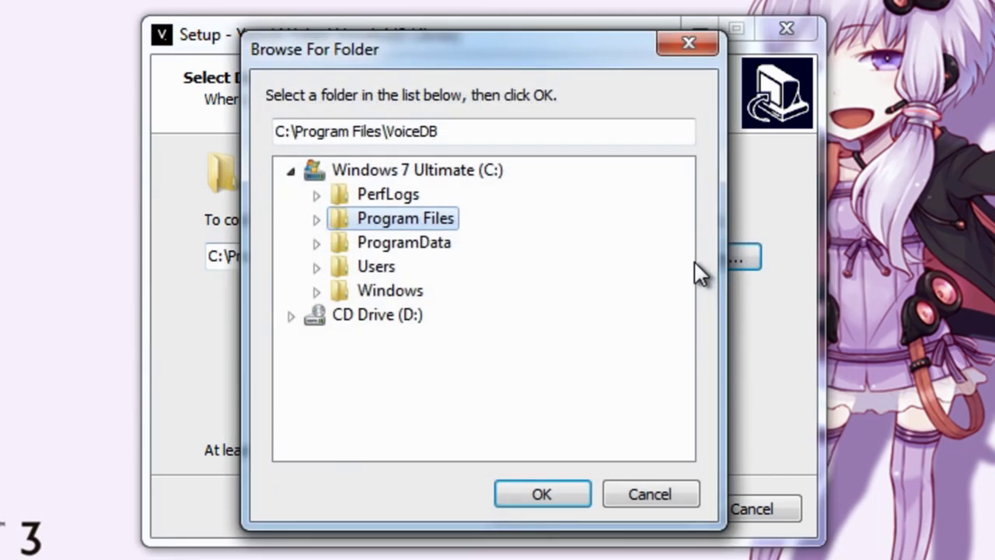
pyautogui.click(316, 220)
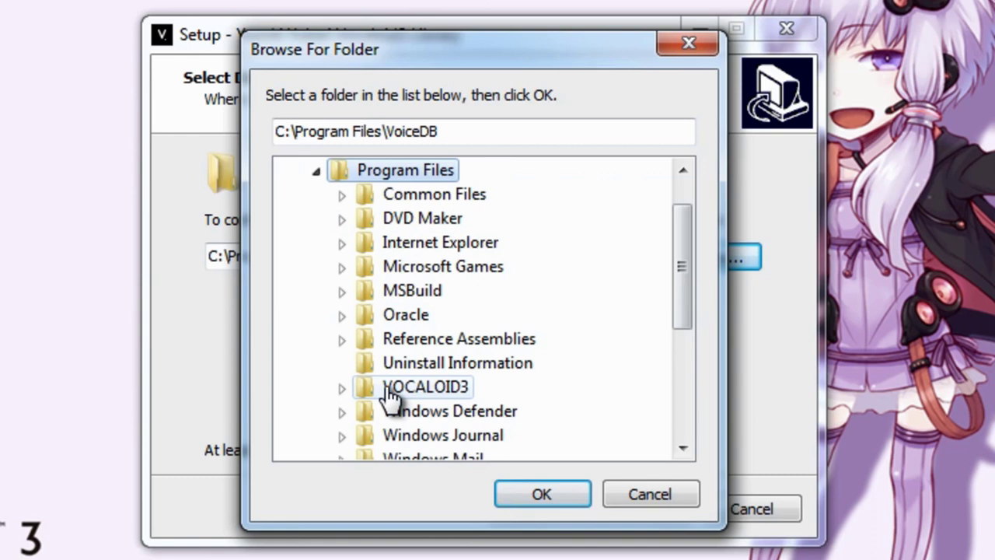
pyautogui.click(390, 388)
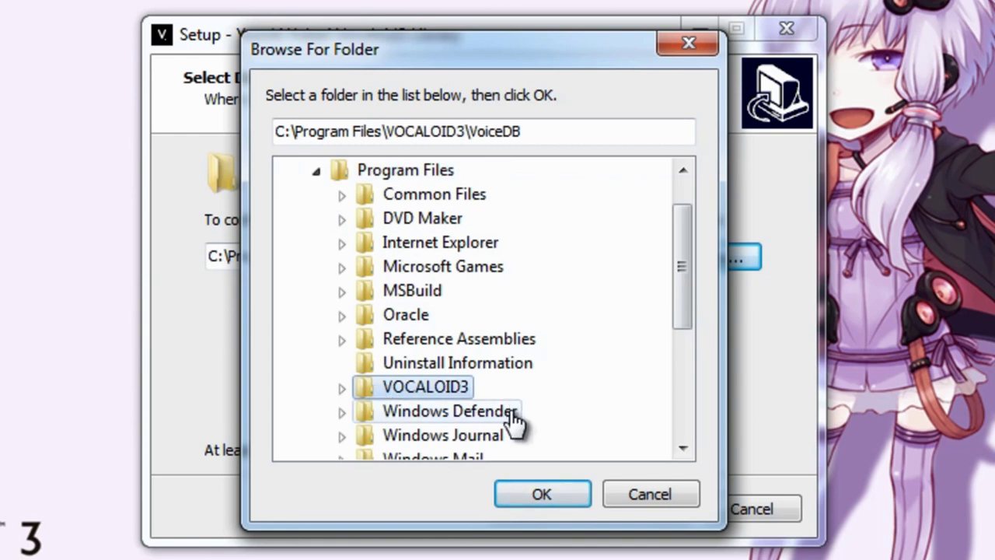
pyautogui.click(534, 496)
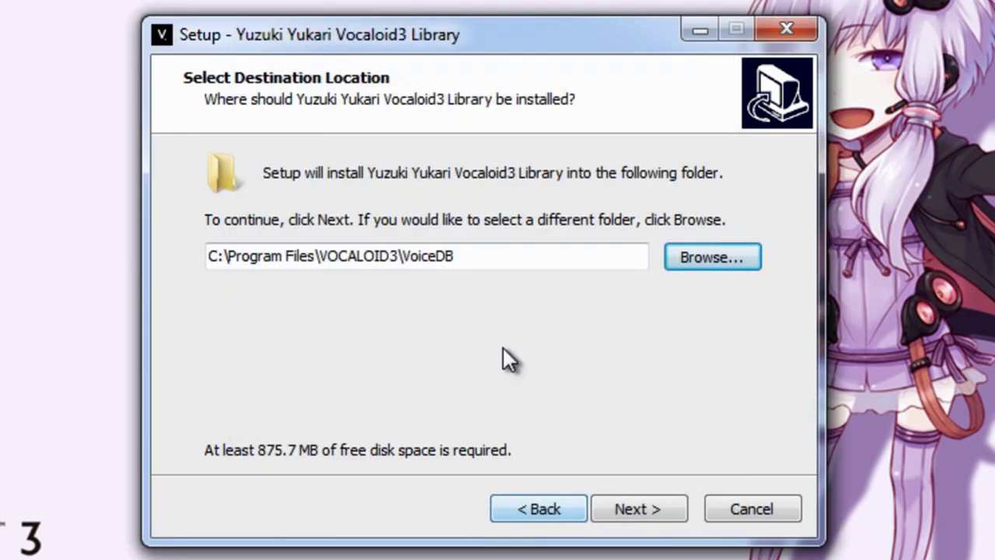
# Step: Install the Yukari voice library and finish the setup wizard
pyautogui.click(641, 516)
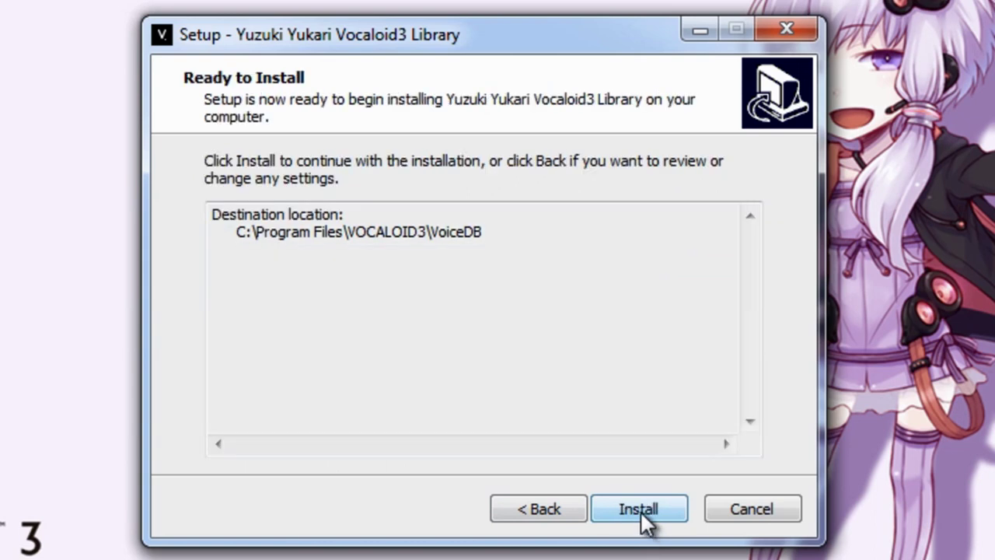
pyautogui.click(641, 516)
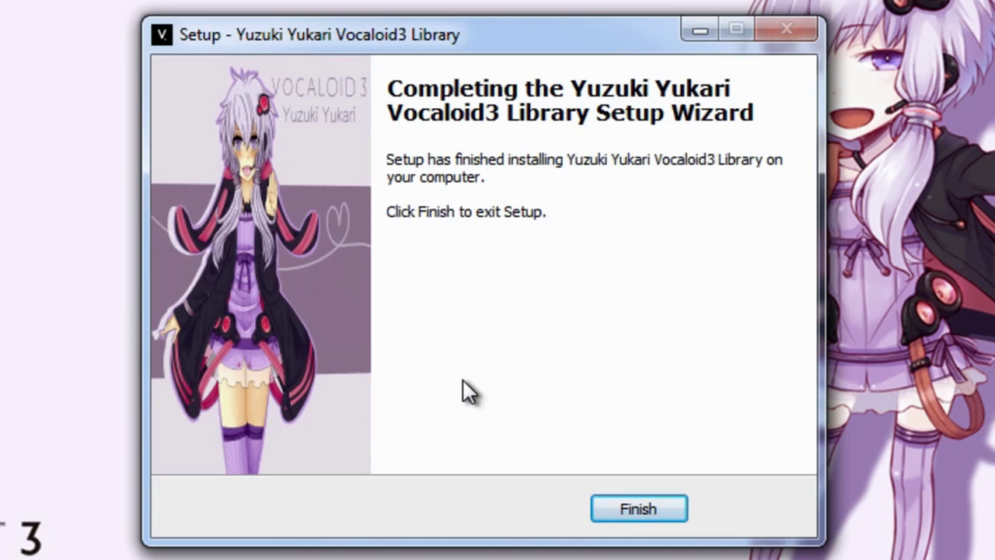
pyautogui.click(601, 509)
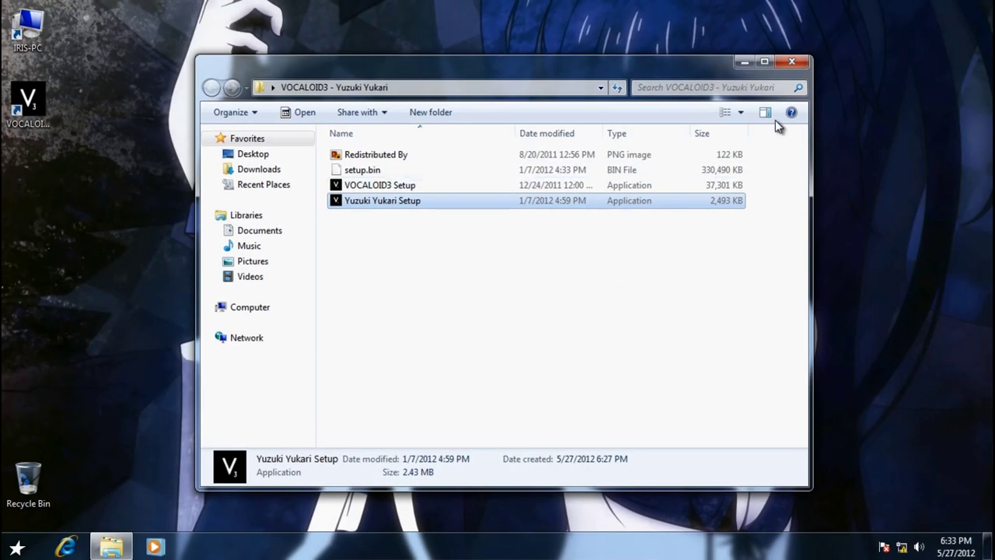
# Step: Close the installer folder and start VOCALOID3 AE from its desktop shortcut
pyautogui.click(792, 63)
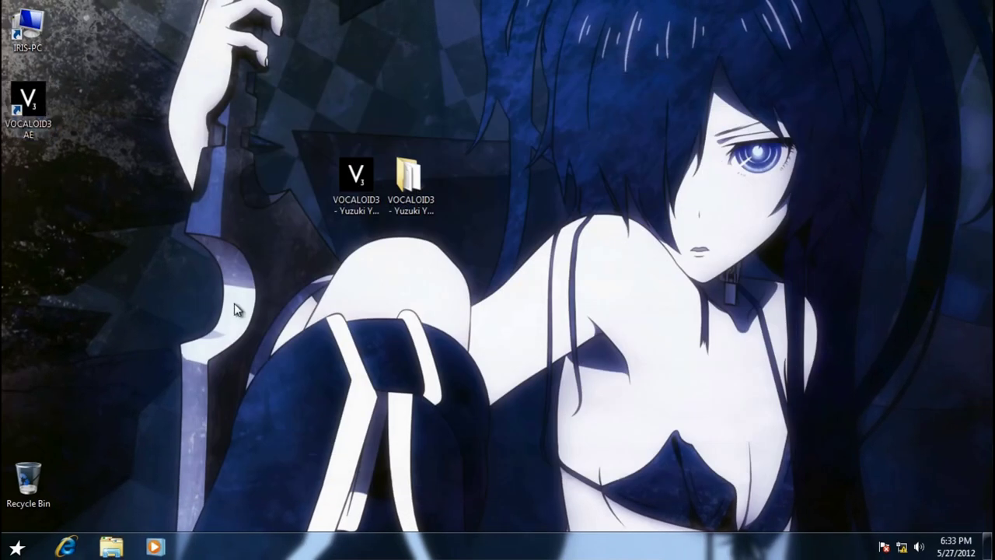
pyautogui.rightClick(37, 102)
pyautogui.click(63, 110)
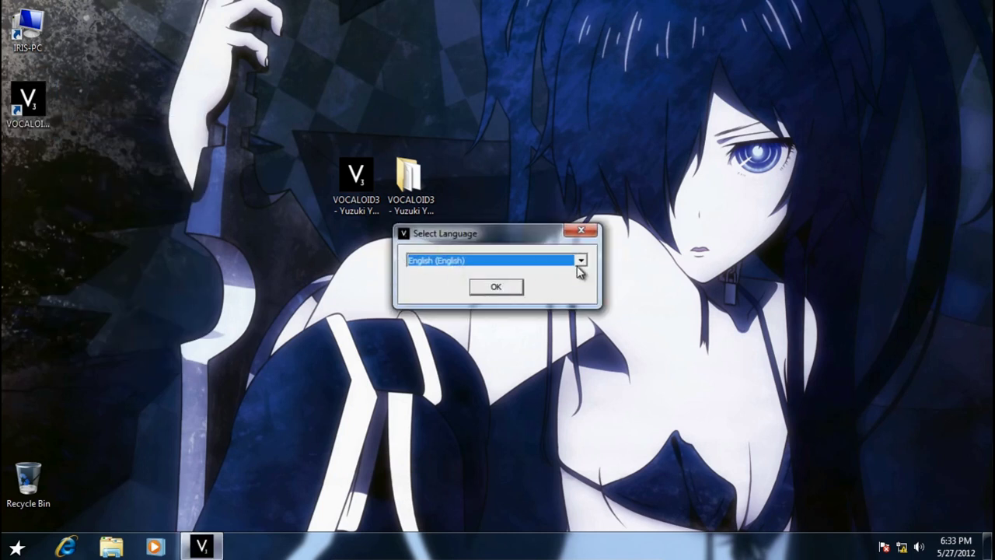
# Step: Choose English as the editor language, then accept the audio warning and Headphones output settings
pyautogui.click(580, 262)
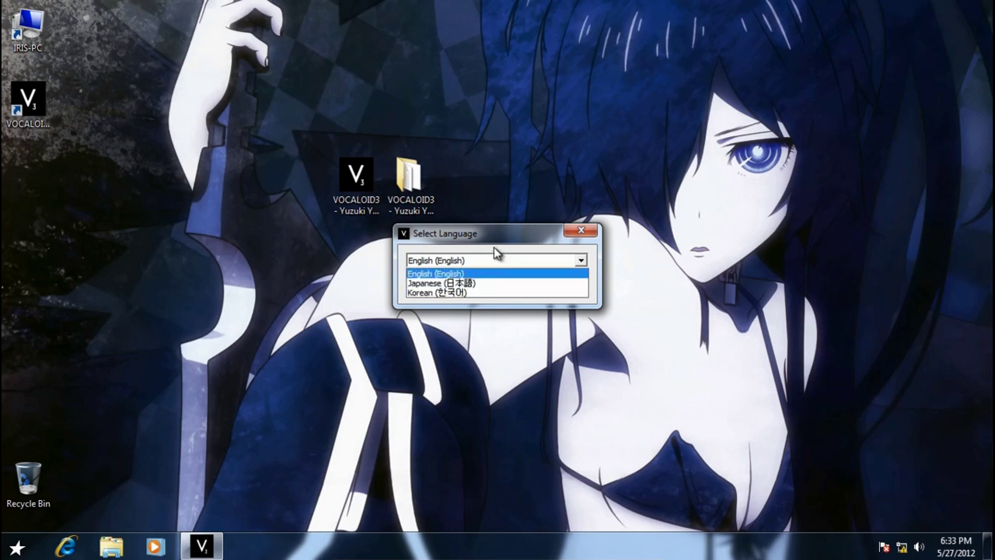
pyautogui.click(492, 273)
pyautogui.click(493, 292)
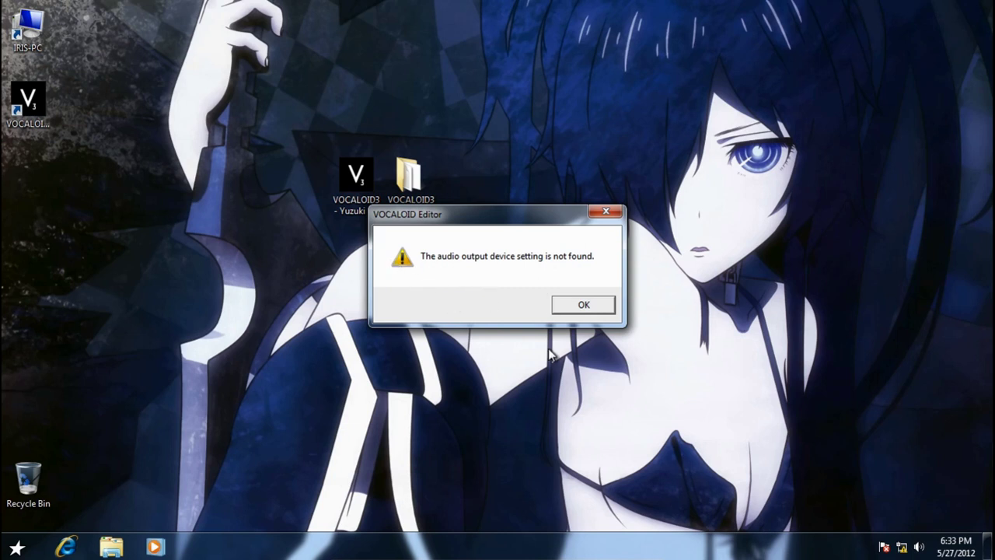
pyautogui.click(586, 305)
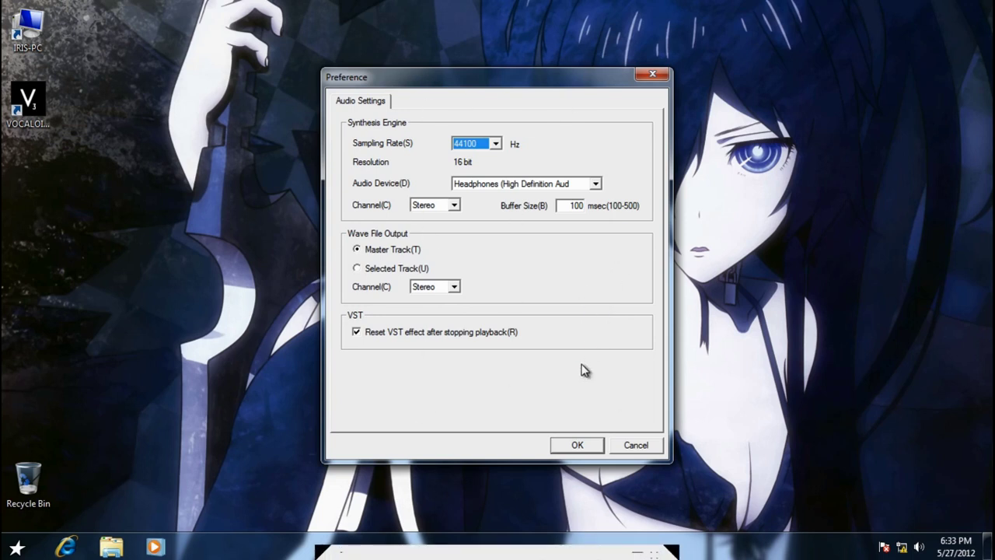
pyautogui.click(576, 445)
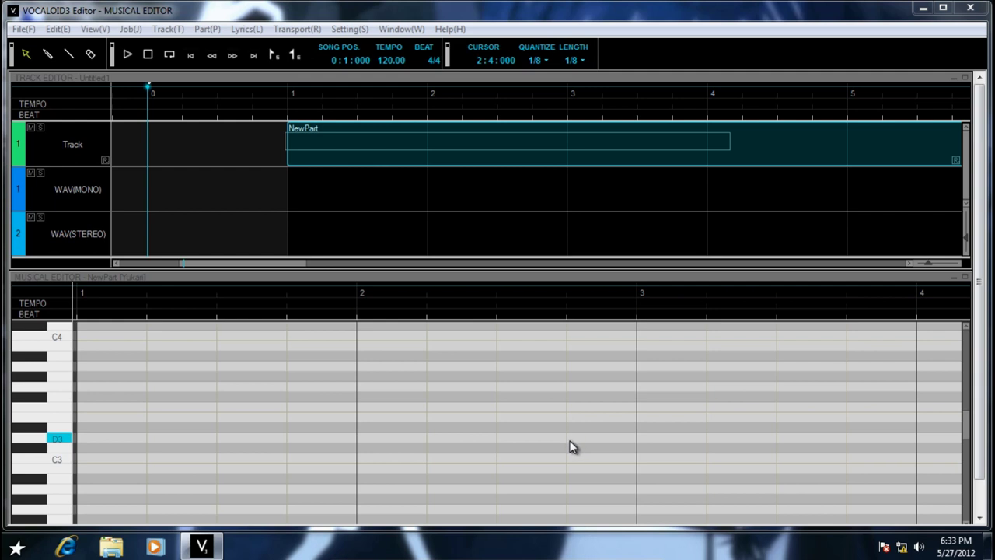
# Step: Maximise the editor and check Yukari in Setting > My Singer Properties, then cancel
pyautogui.click(943, 8)
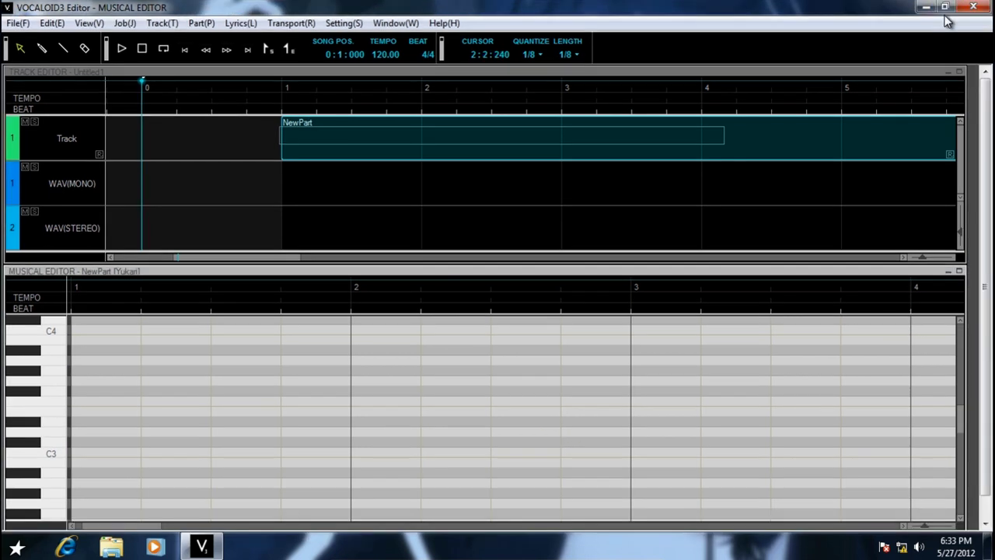
pyautogui.click(456, 26)
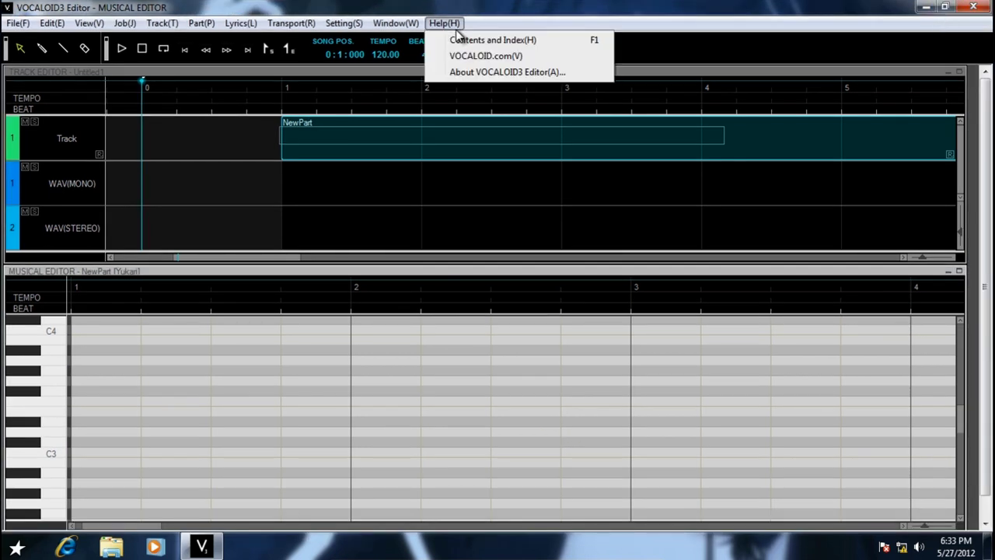
pyautogui.moveTo(61, 25)
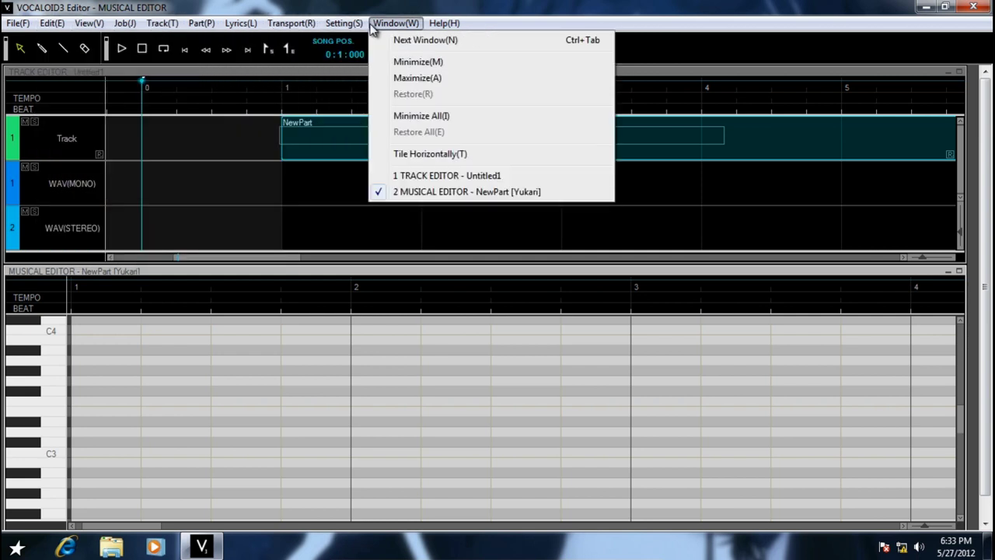
pyautogui.moveTo(354, 27)
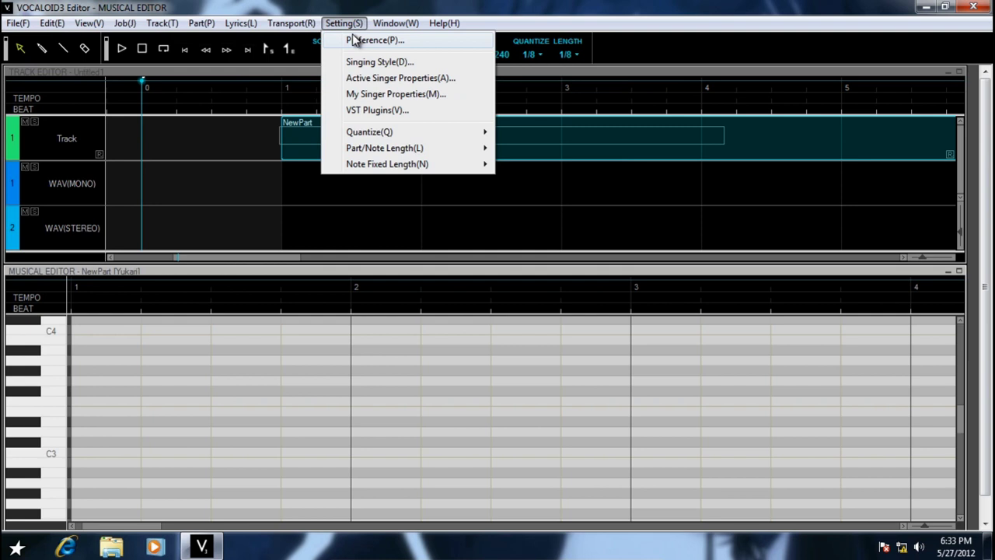
pyautogui.click(366, 95)
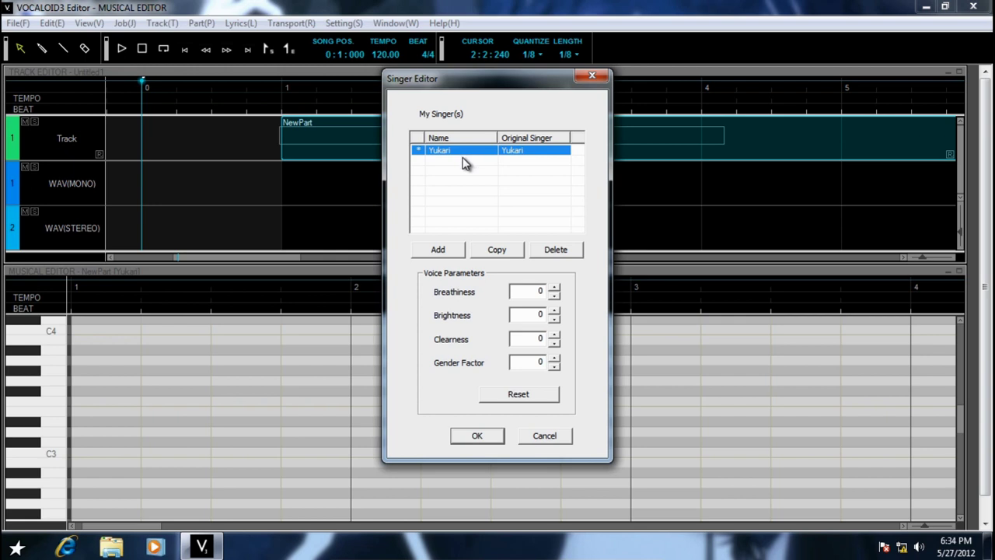
pyautogui.click(544, 435)
# Step: Browse the remaining menus and minimise the editor to the desktop
pyautogui.click(444, 23)
pyautogui.moveTo(272, 27)
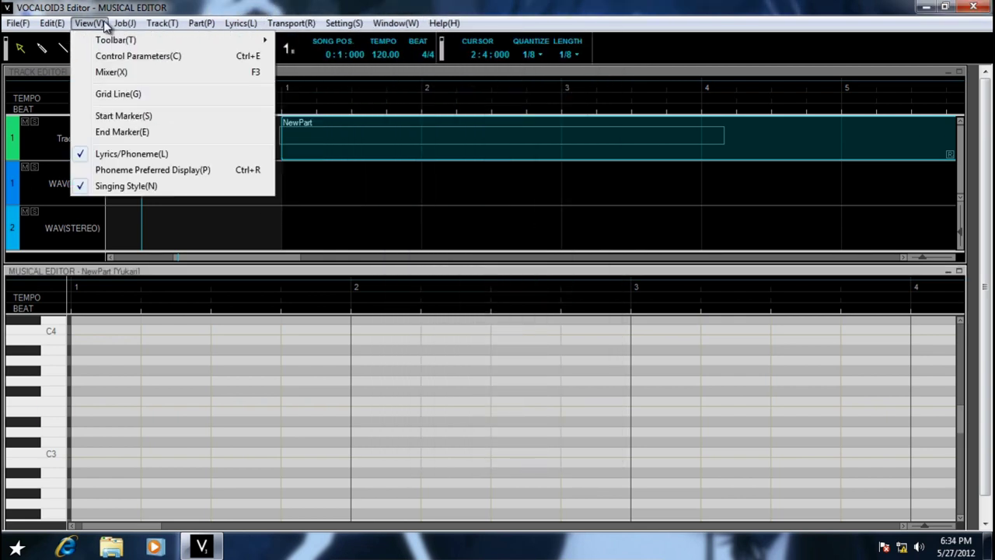
pyautogui.moveTo(432, 27)
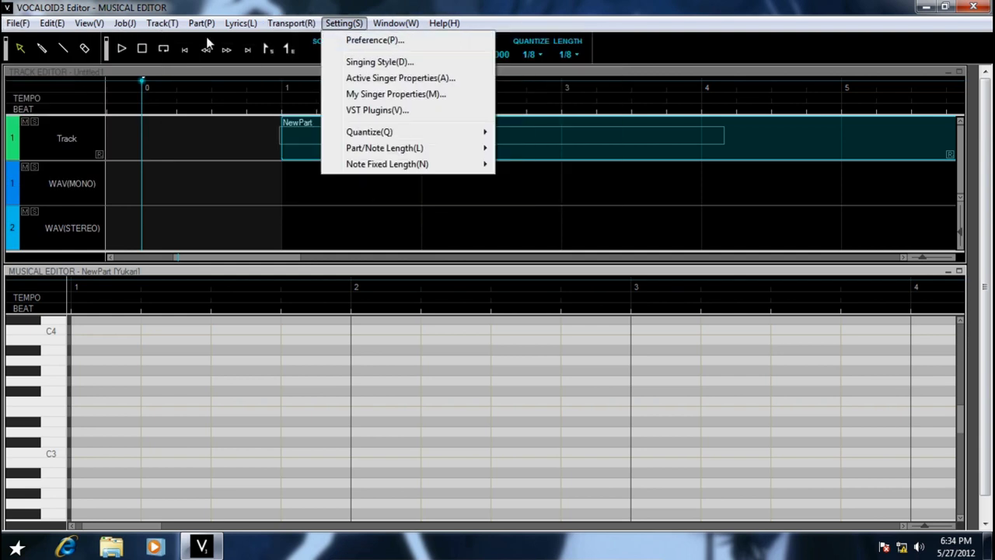
pyautogui.click(212, 548)
pyautogui.click(212, 548)
# Step: Open the IRIS-PC network computer and enter the login credentials
pyautogui.click(212, 548)
pyautogui.click(212, 548)
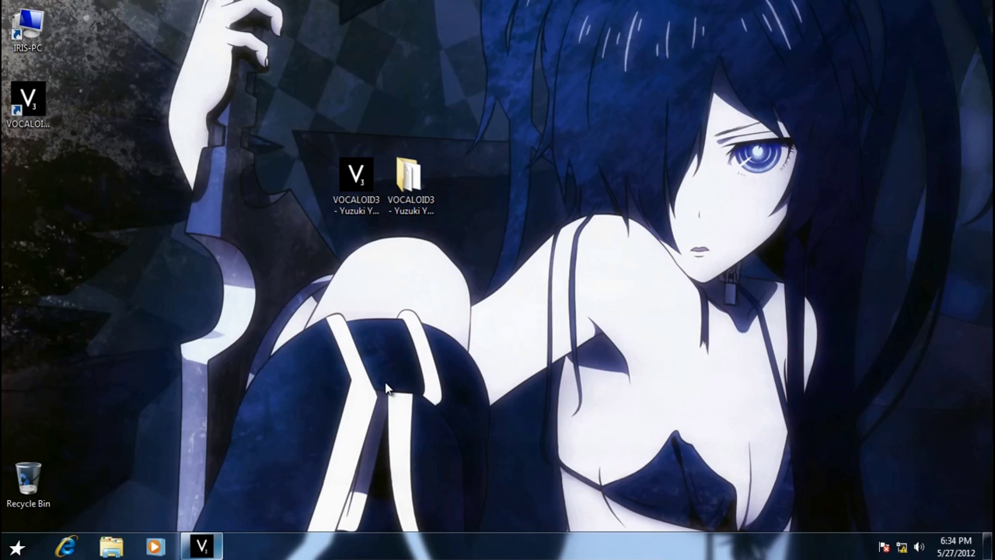
pyautogui.doubleClick(26, 24)
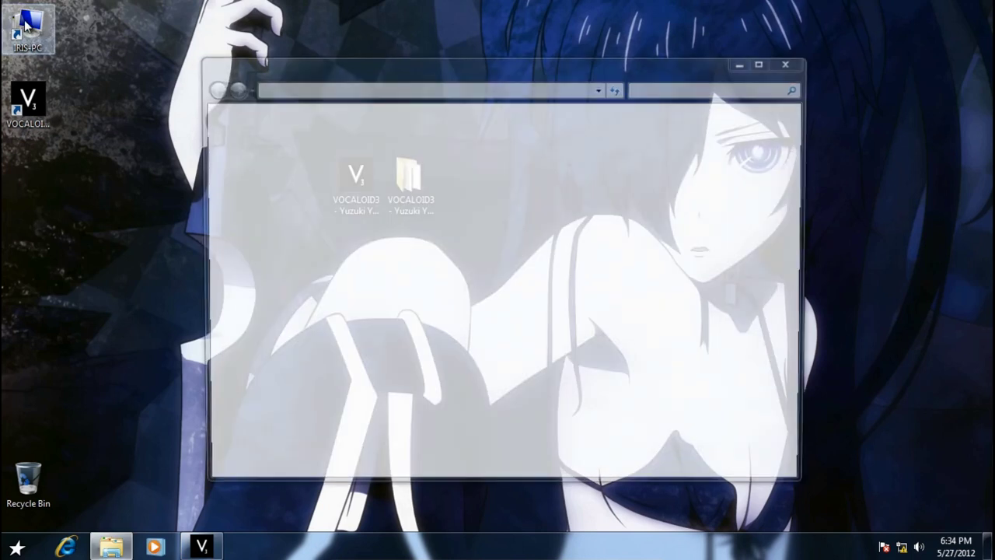
pyautogui.write('guest')
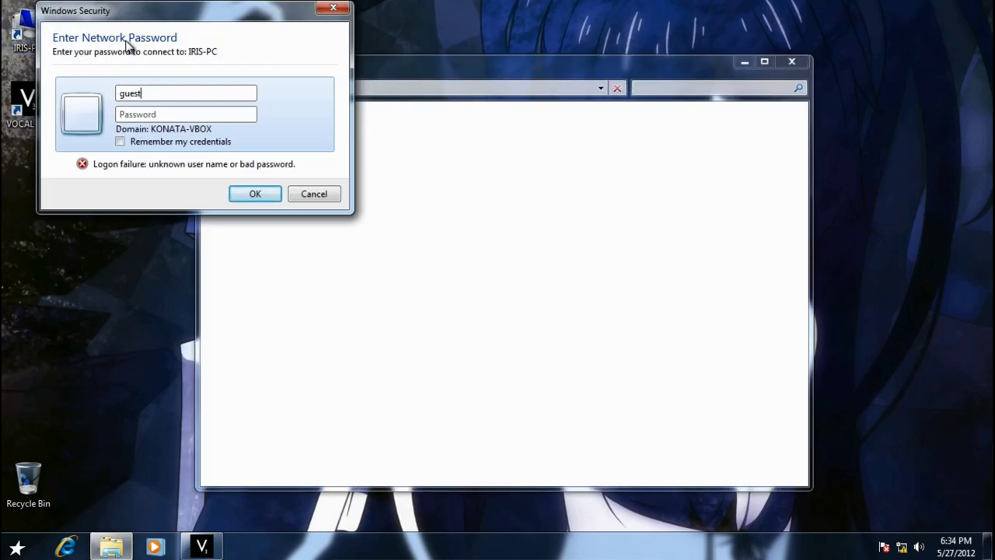
pyautogui.click(253, 194)
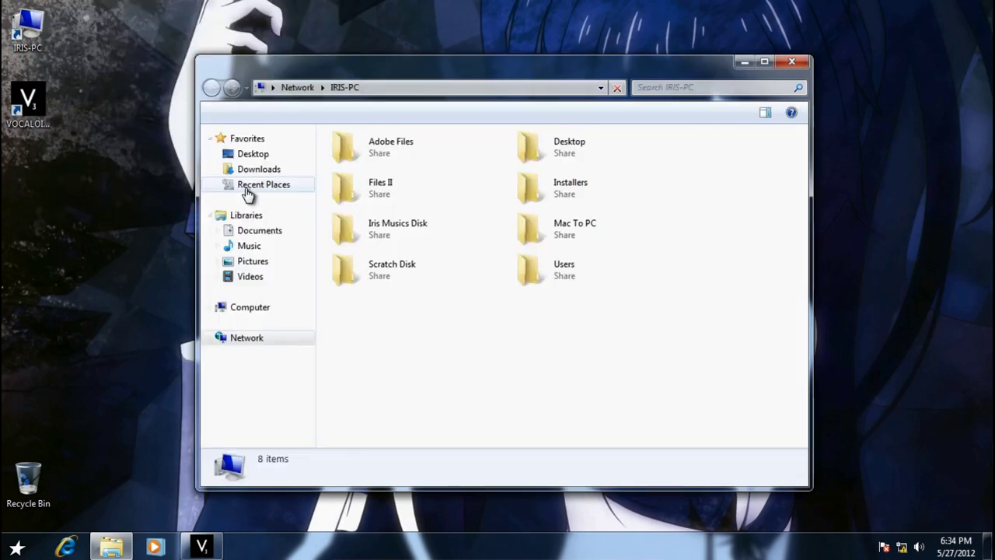
# Step: Browse to Desktop > vocaloid vsq > Nyanyanyanyanyanya!, select nyanyanyanyanyanya.vsq, and close Explorer
pyautogui.doubleClick(582, 160)
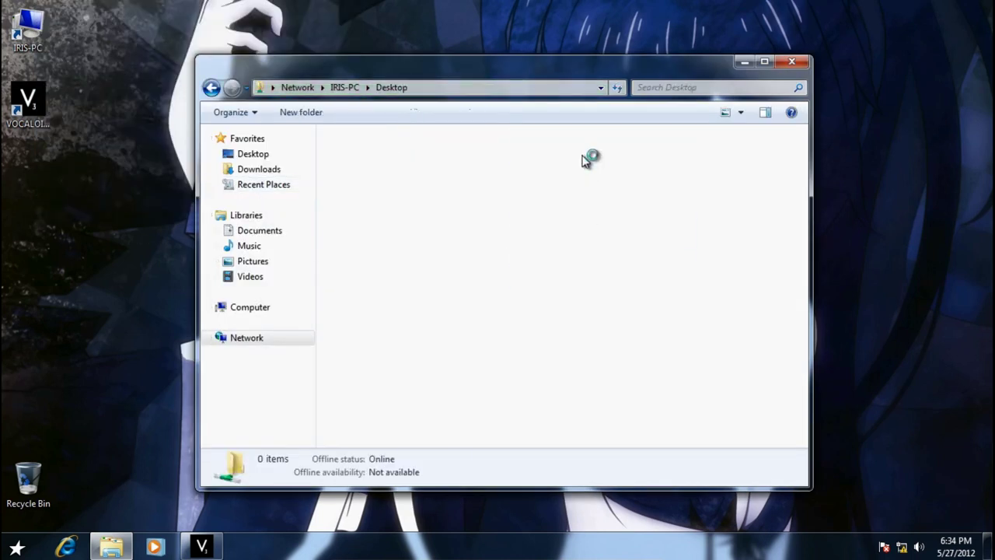
pyautogui.doubleClick(522, 184)
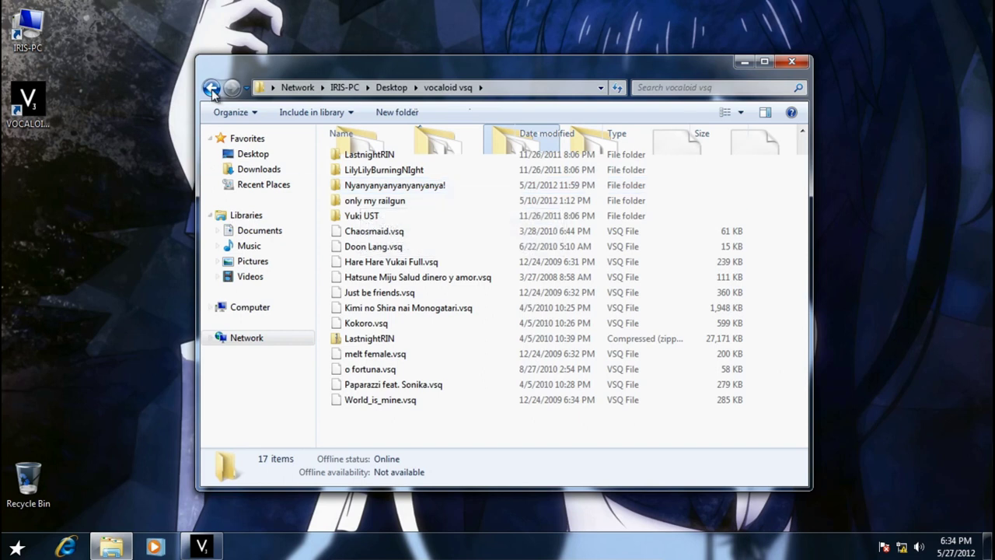
pyautogui.doubleClick(447, 187)
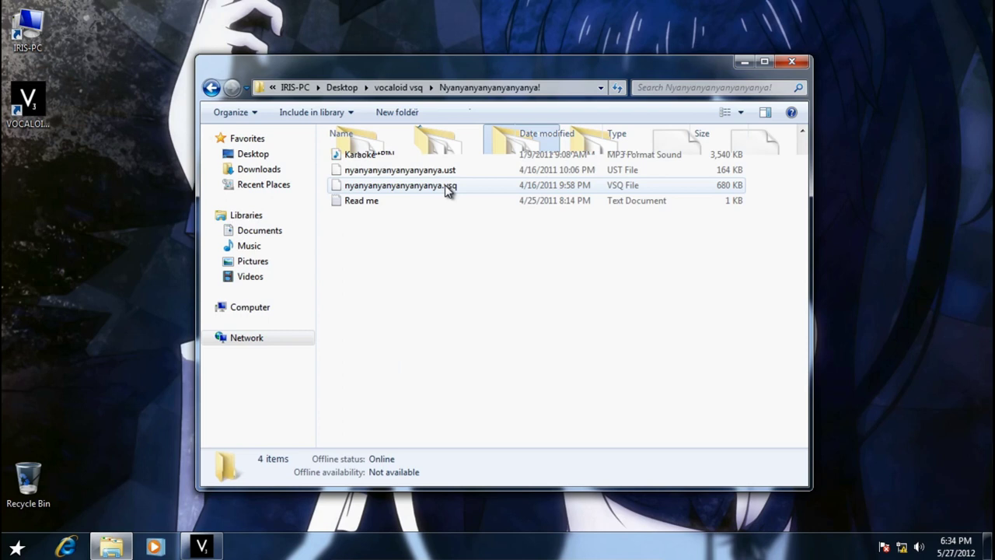
pyautogui.click(450, 187)
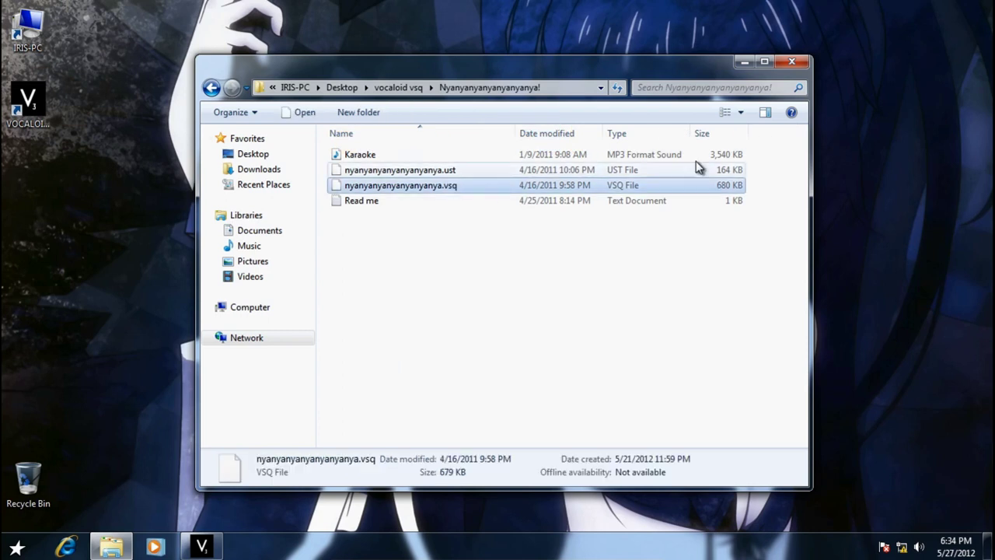
pyautogui.click(787, 62)
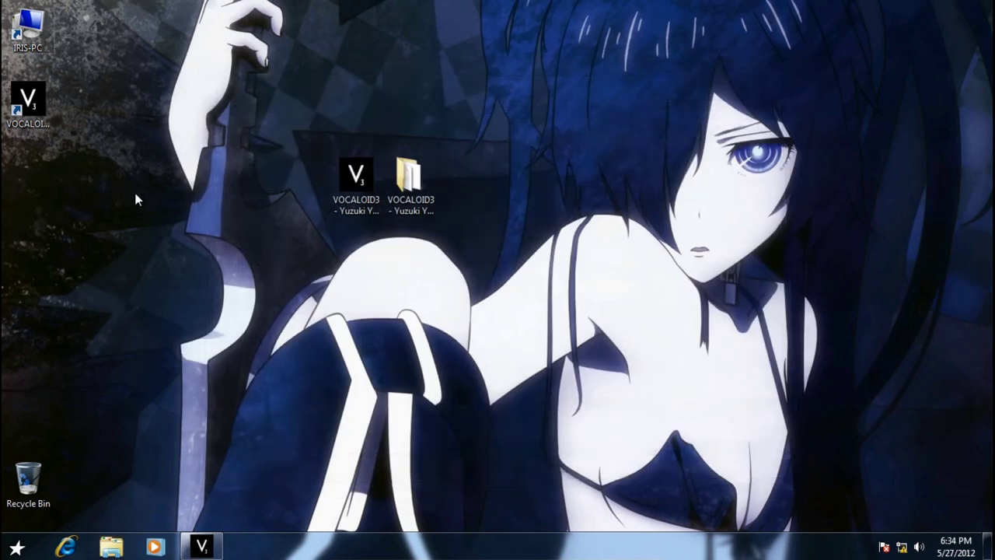
# Step: Paste the .vsq song onto the desktop and browse to Desktop in the editor's Open dialog
pyautogui.hotkey('ctrl', 'v')
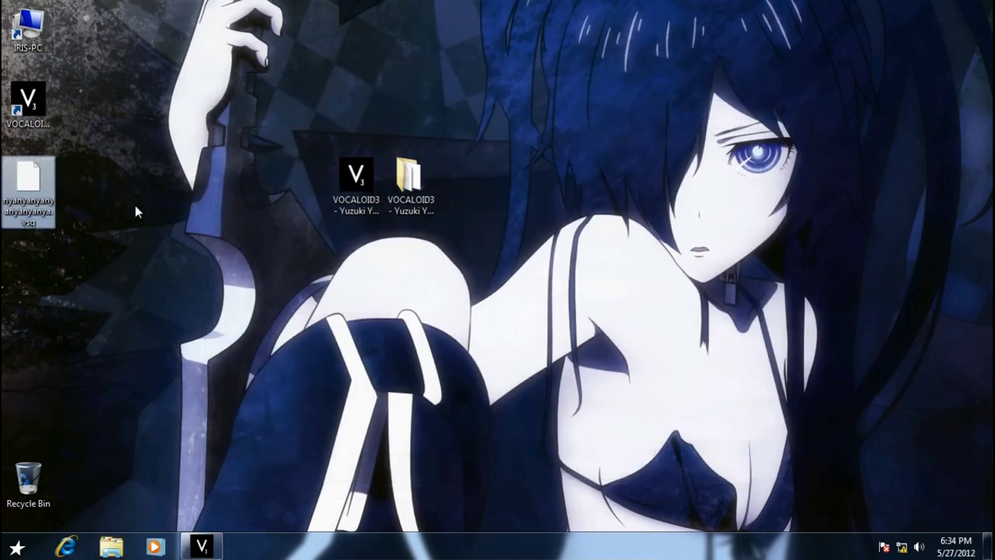
pyautogui.click(218, 545)
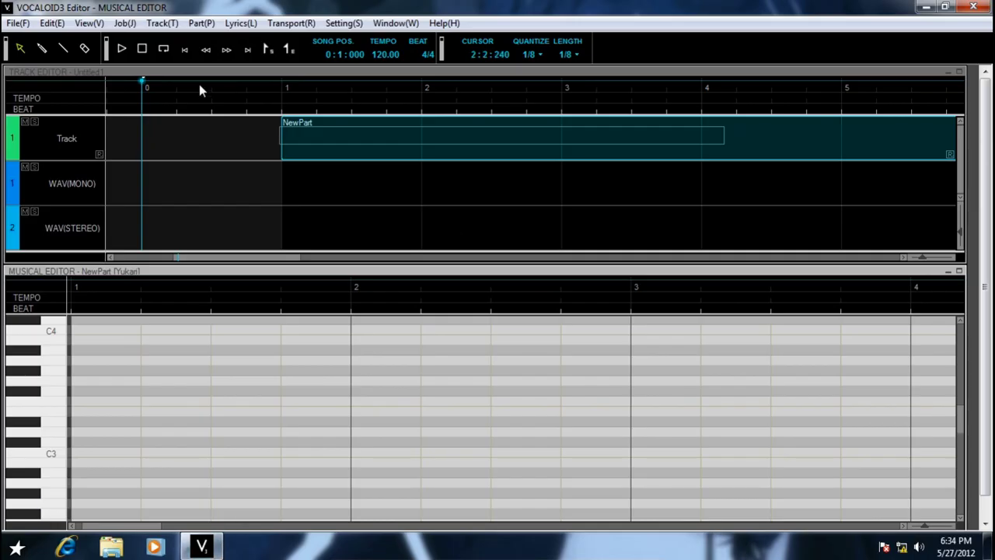
pyautogui.click(18, 23)
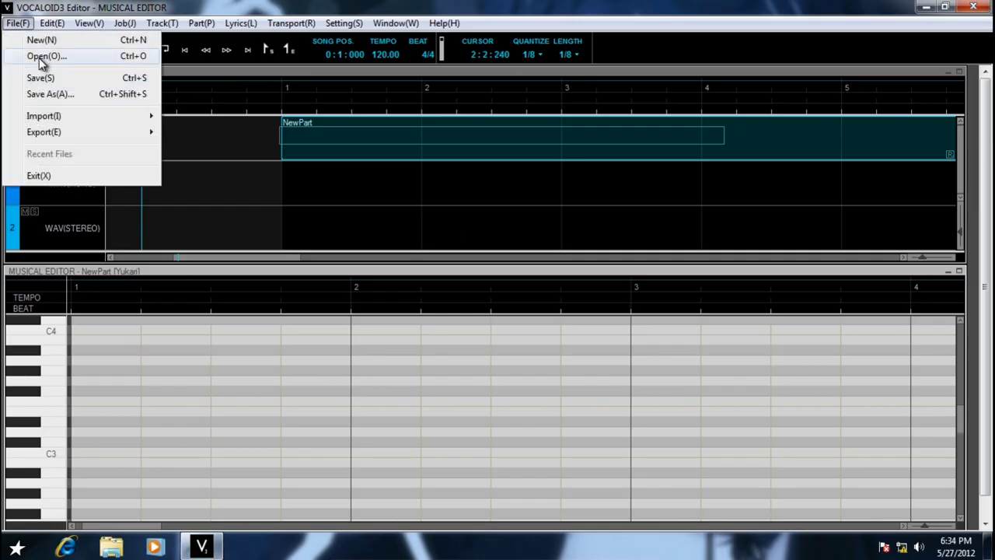
pyautogui.click(43, 59)
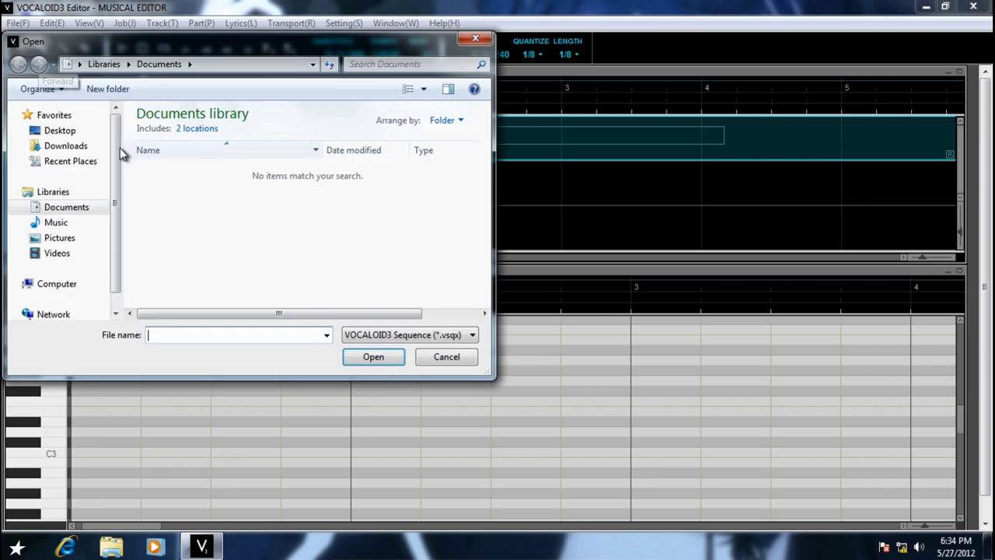
pyautogui.click(61, 133)
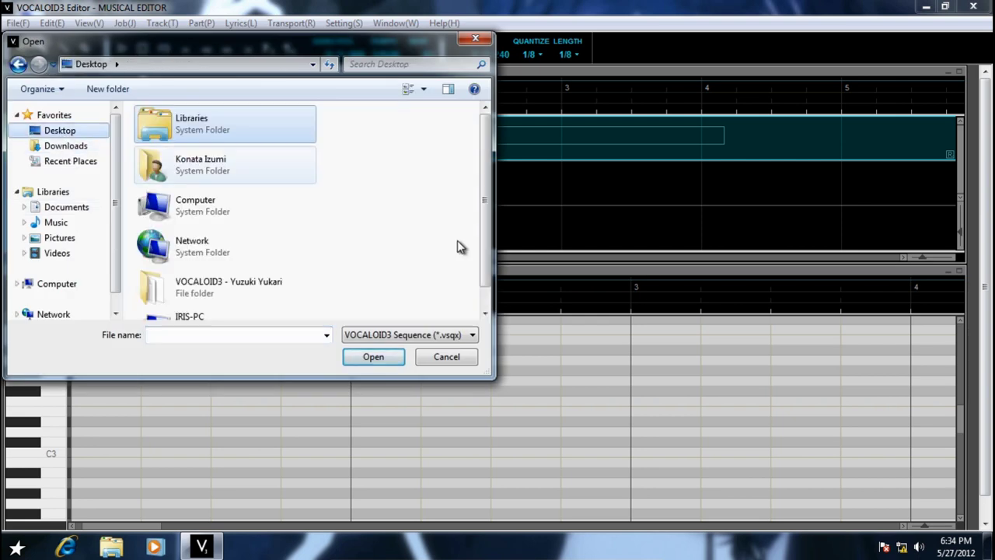
# Step: Set the file type to VOCALOID2 Sequence (*.vsq) and open nyanyanyanyanyanya.vsq
pyautogui.scroll(-1, 497, 284)
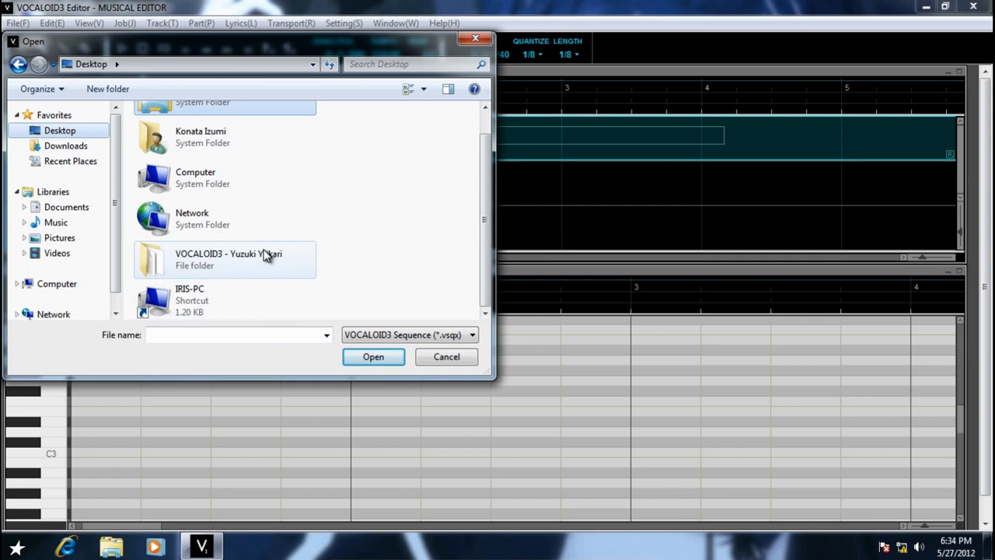
pyautogui.click(370, 267)
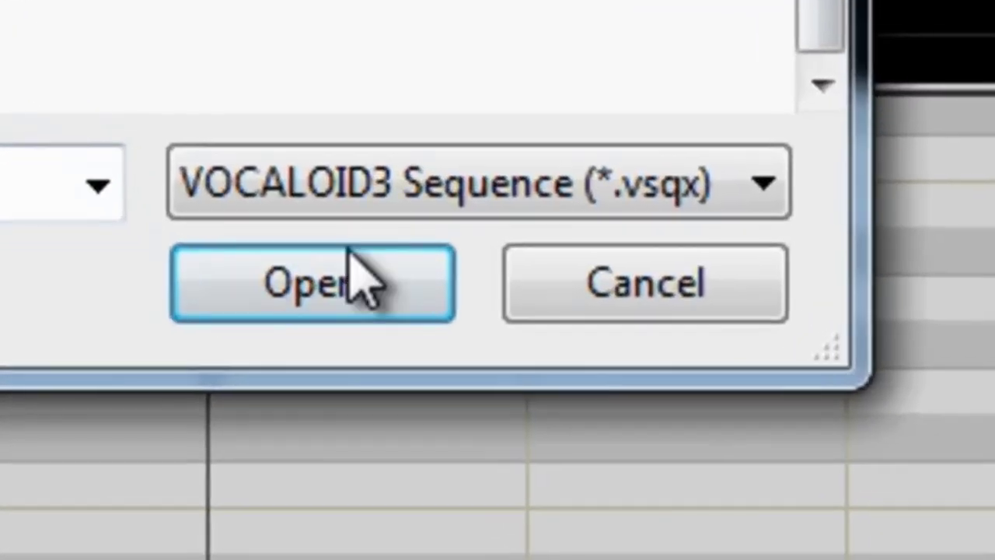
pyautogui.click(420, 336)
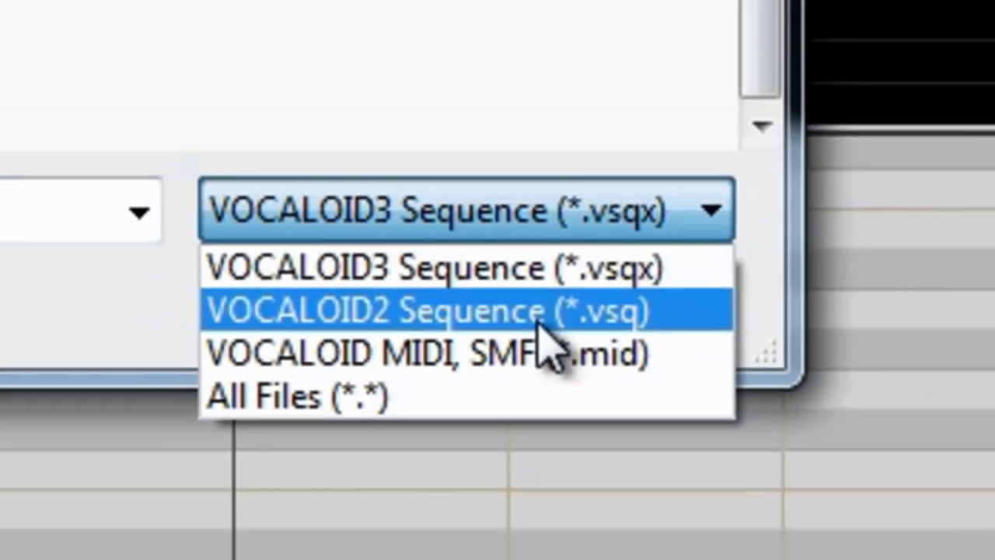
pyautogui.click(561, 311)
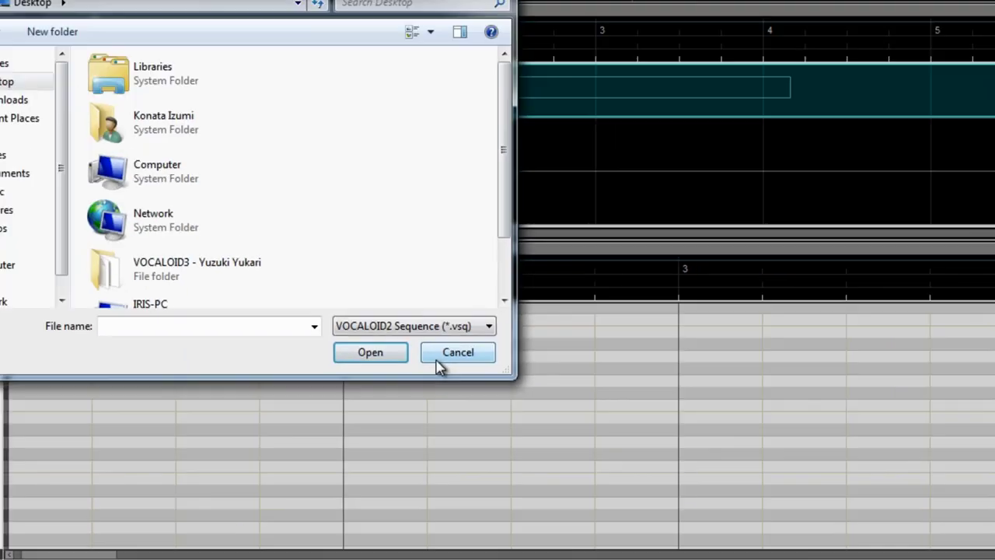
pyautogui.moveTo(479, 262); pyautogui.dragTo(480, 311)
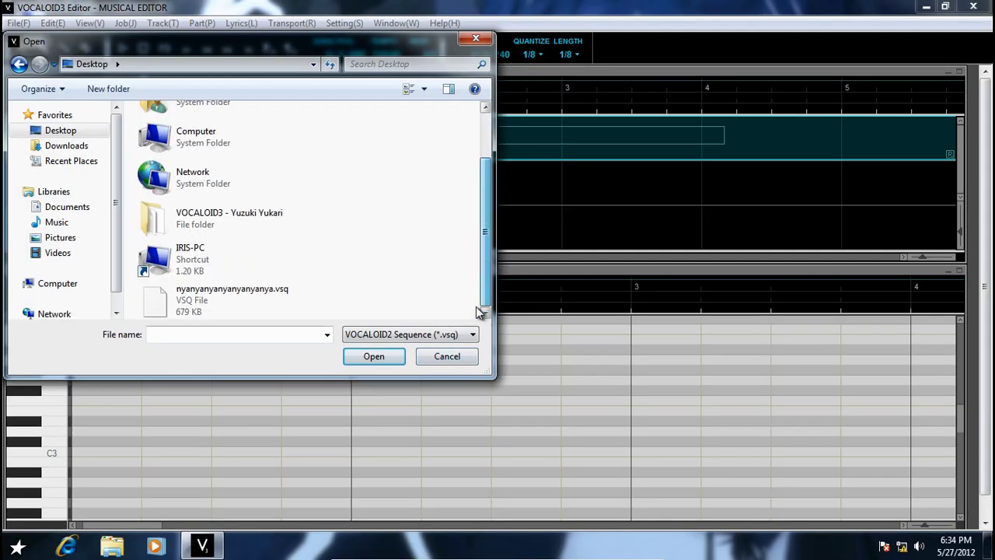
pyautogui.doubleClick(224, 304)
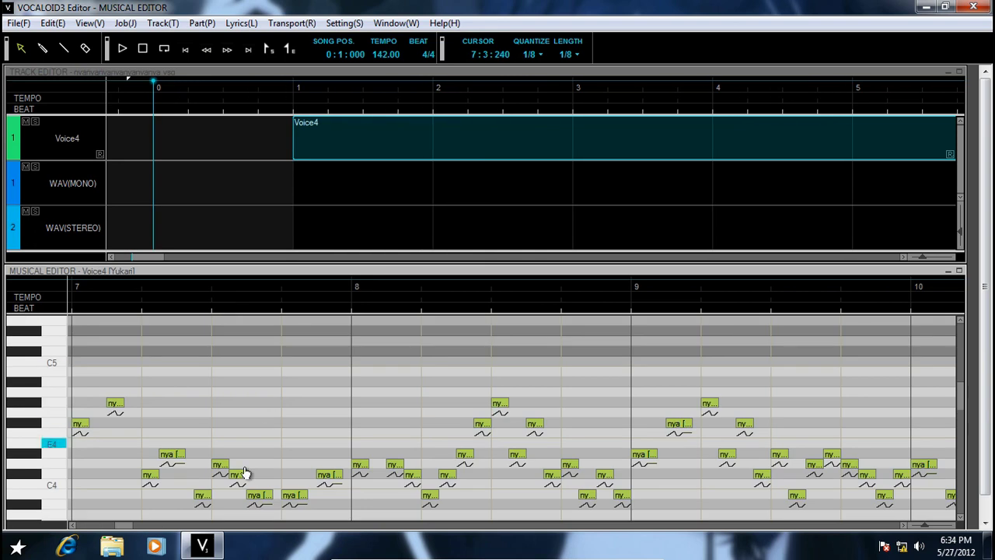
# Step: Play the nya song from measure 7 with Yukari's voice, then close VOCALOID3 Editor
pyautogui.click(121, 527)
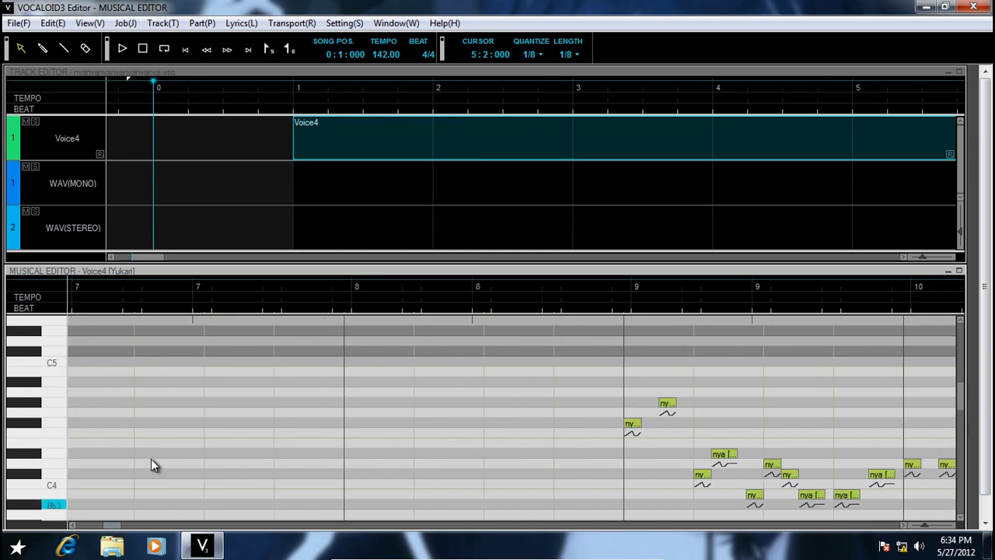
pyautogui.click(224, 49)
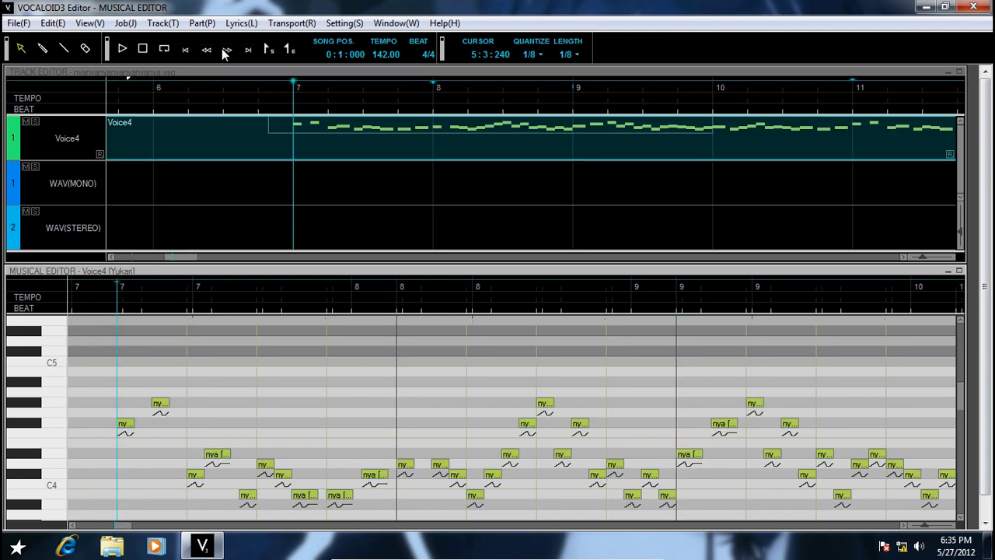
pyautogui.press('space')
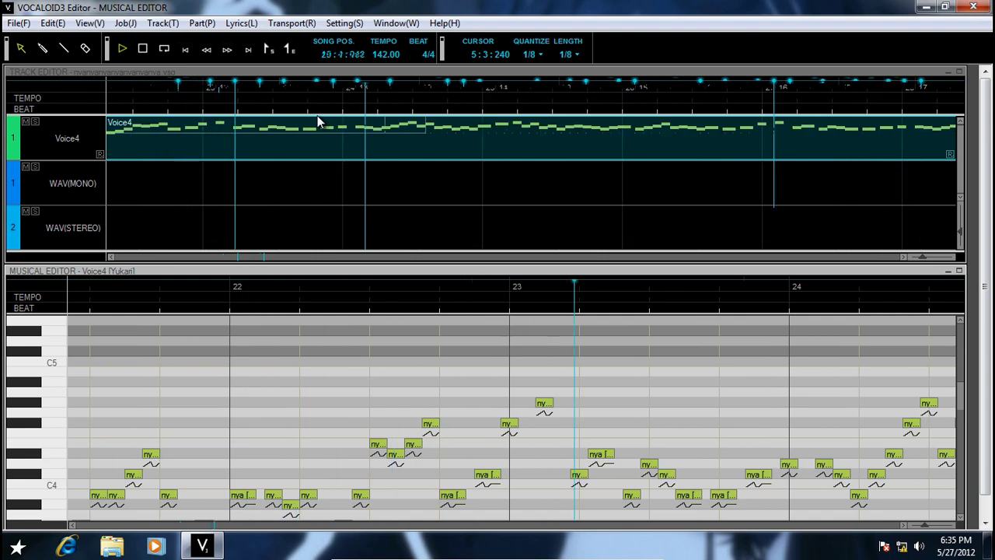
pyautogui.click(972, 6)
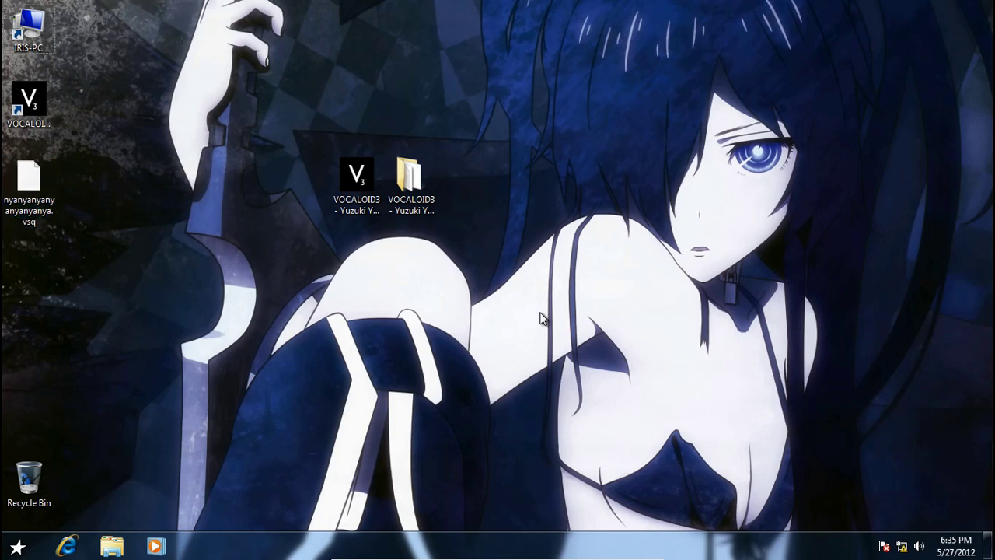